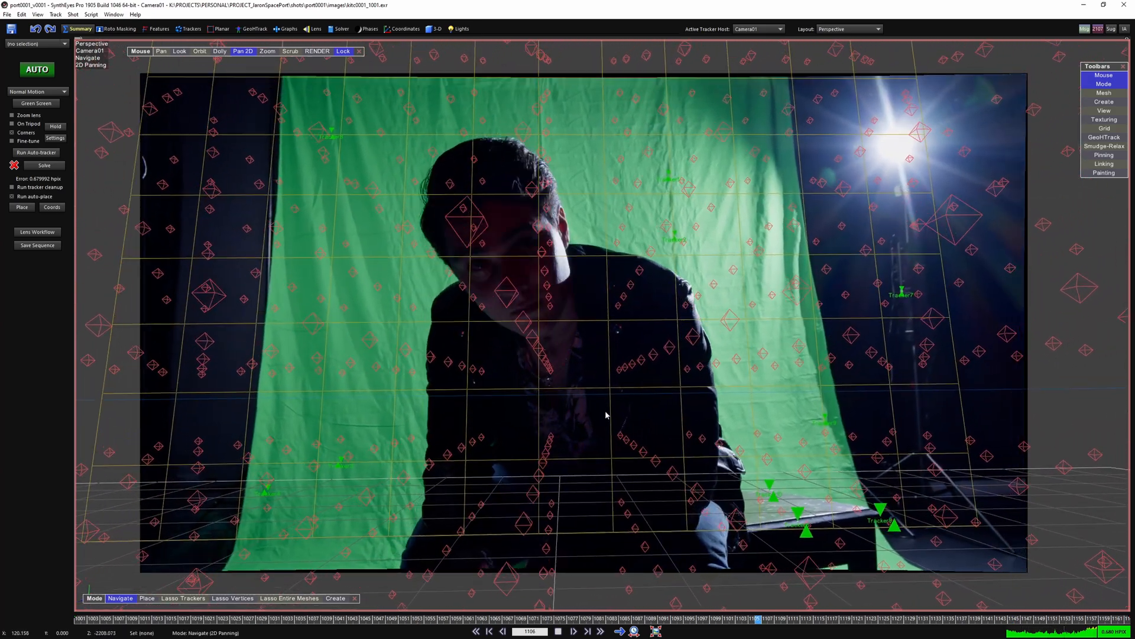
Play the shot in the camera view and examine how well the trackers stick to the footage
mouse_move(726, 622)
mouse_down()
mouse_move(948, 621)
mouse_move(259, 621)
mouse_up()
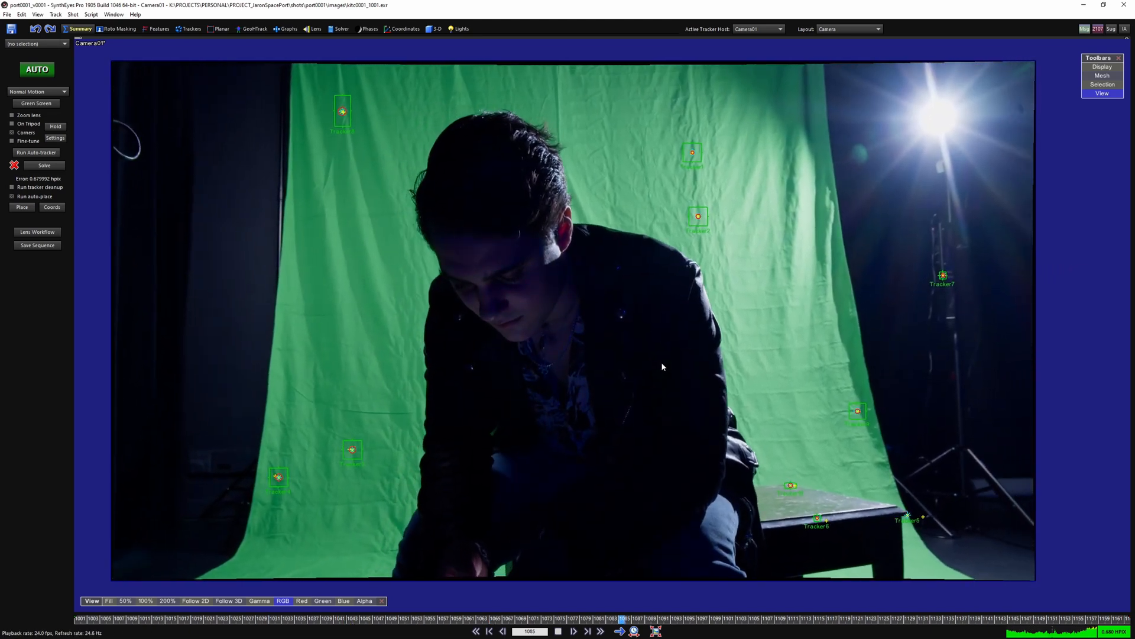
key(space)
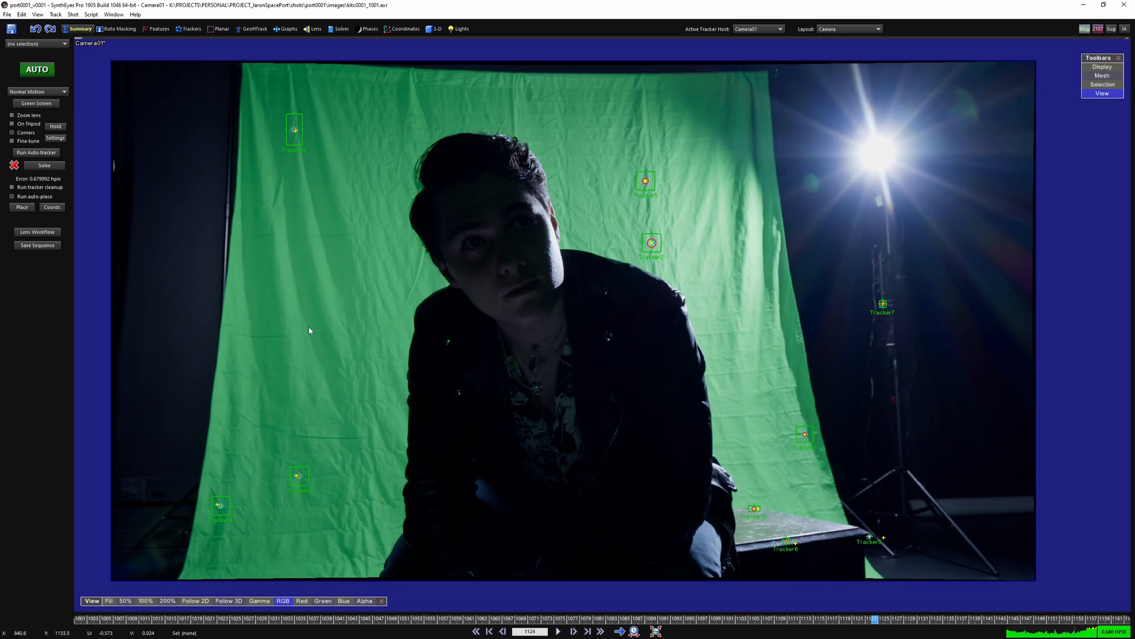
scroll(308, 330, up, 2)
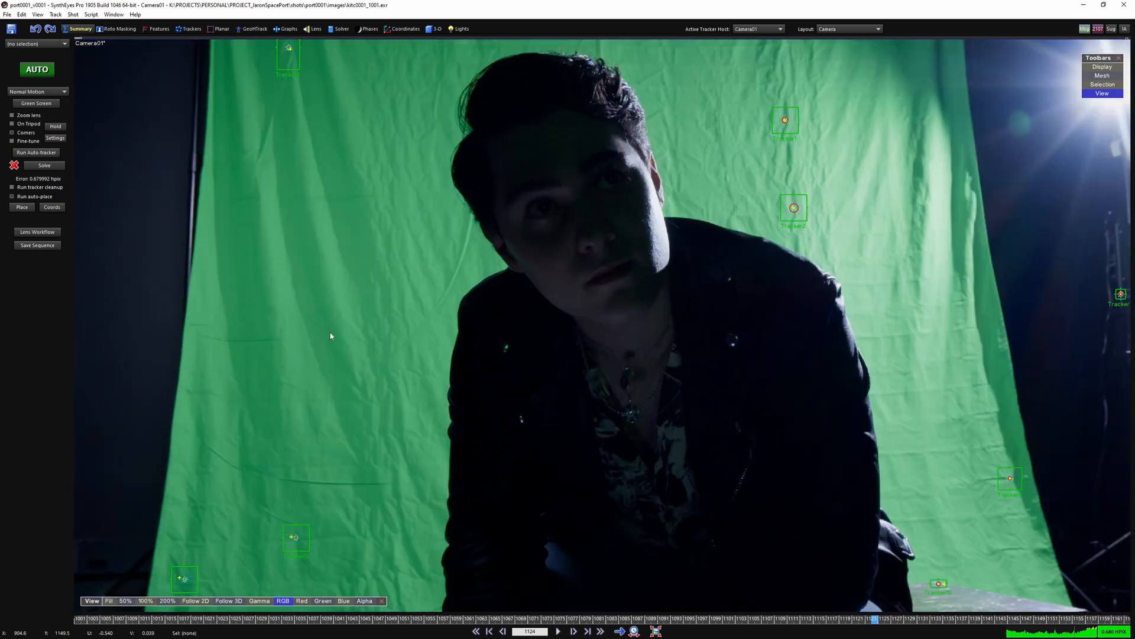
scroll(330, 336, down, 4)
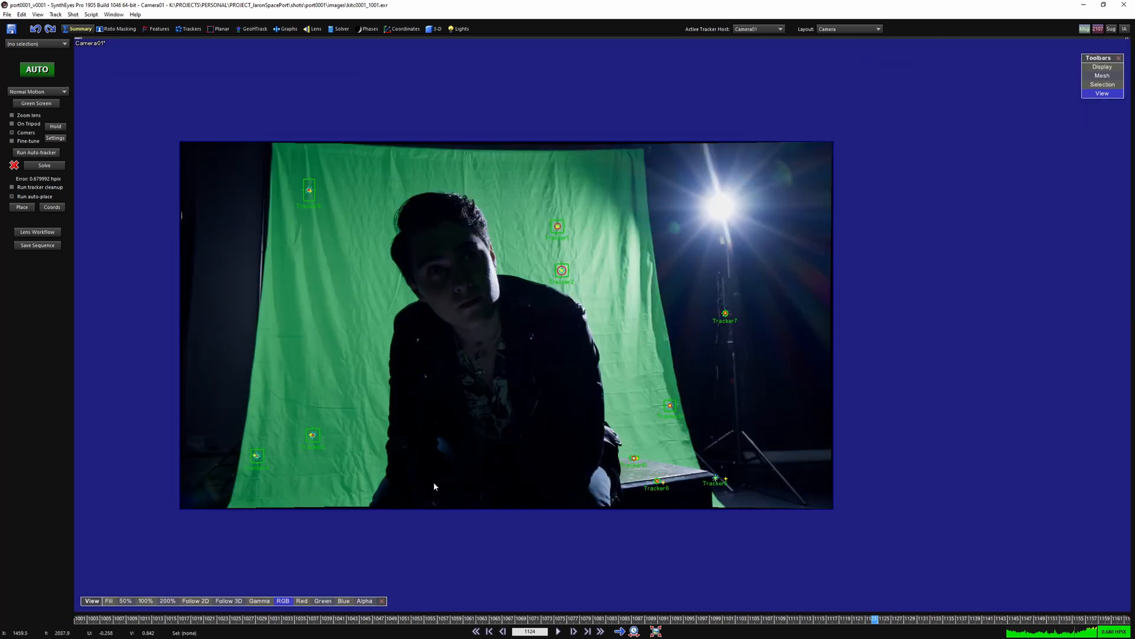
key(space)
scroll(396, 313, up, 2)
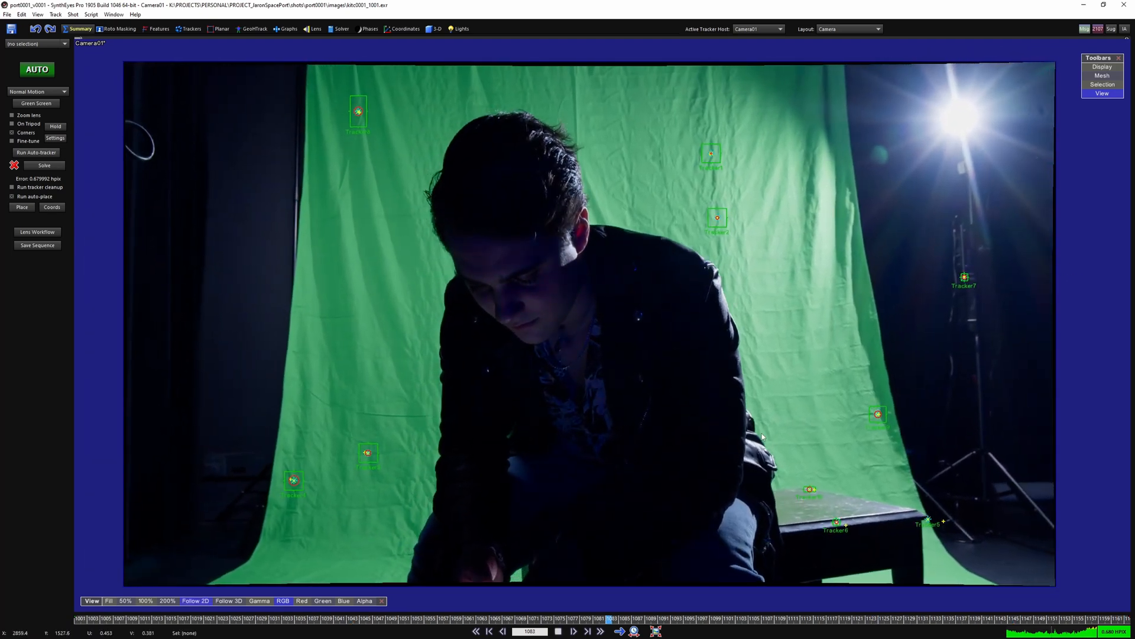
key(space)
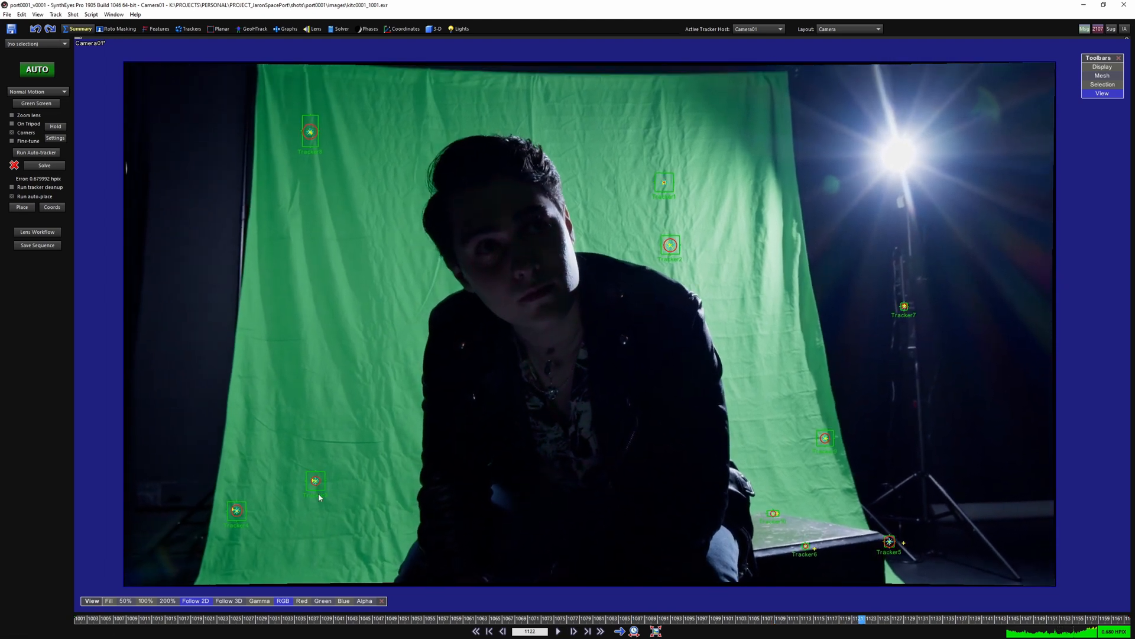
Select Tracker3 on the green screen and scrub the shot to frame 1078 to check its track up close
click(318, 485)
scroll(593, 448, up, 5)
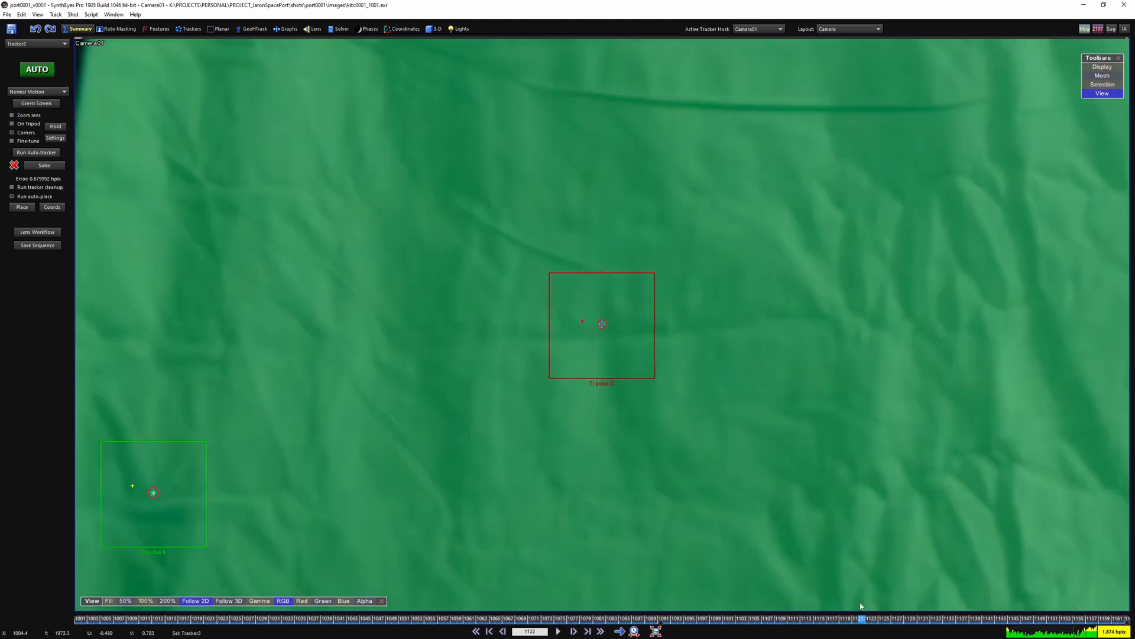
drag(861, 605, 576, 618)
scroll(663, 485, down, 6)
middle_drag(849, 391, 703, 389)
scroll(799, 386, up, 2)
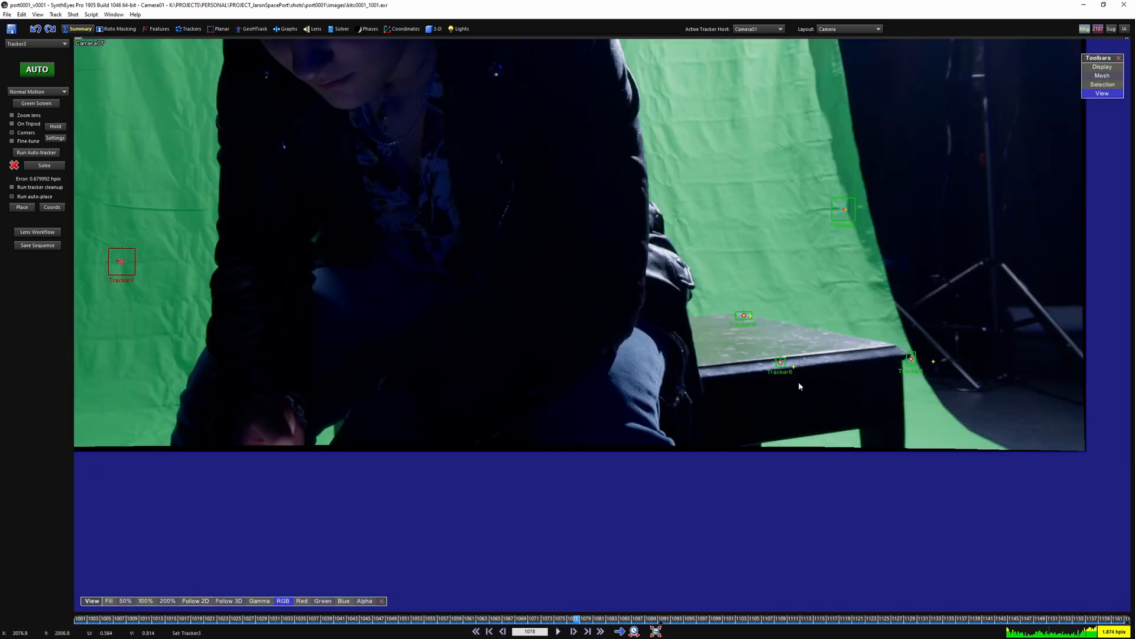
Select Tracker6 on the table's front edge and follow its track back to frame 1001
click(781, 364)
scroll(782, 364, up, 6)
key(5)
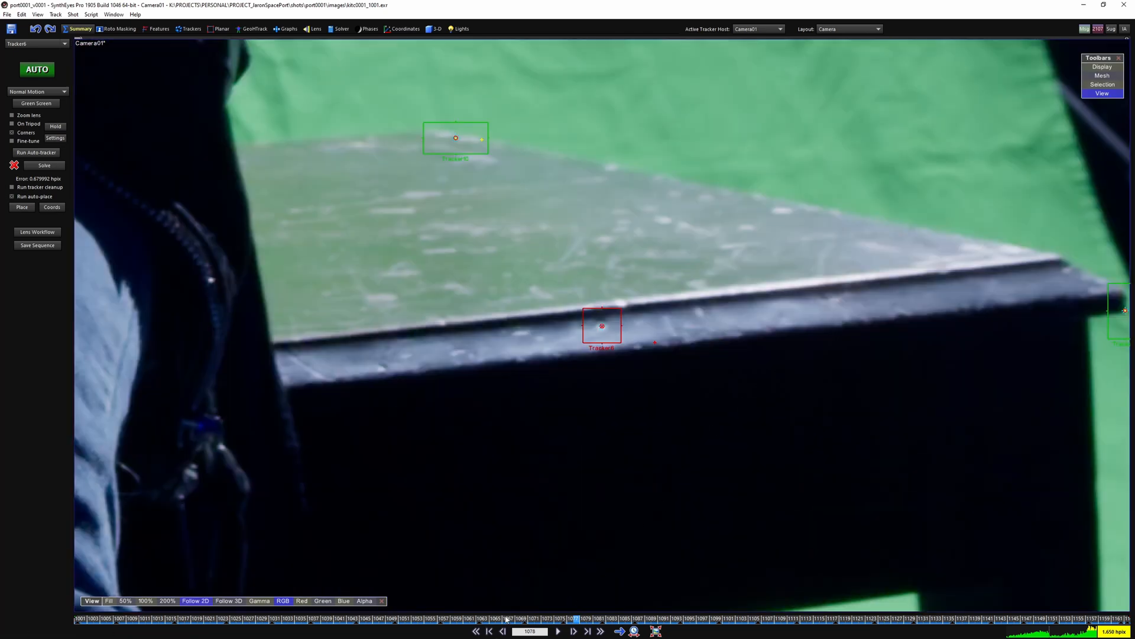
drag(506, 618, 30, 551)
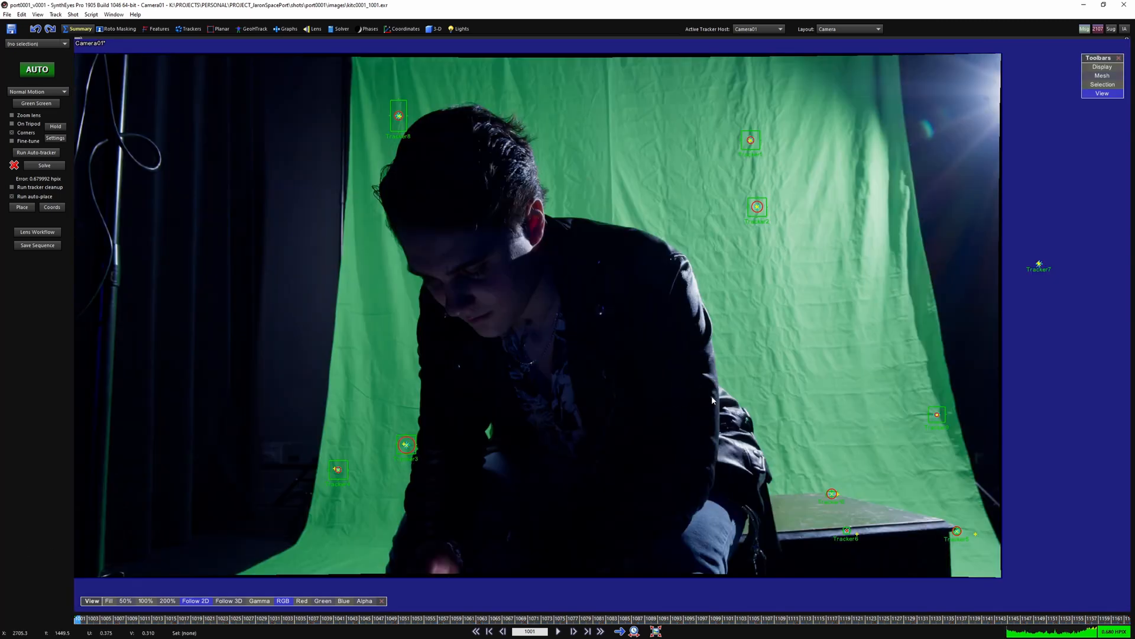
Switch to the Quad layout and examine the camera path in the Left view
middle_drag(699, 397, 715, 398)
key(7)
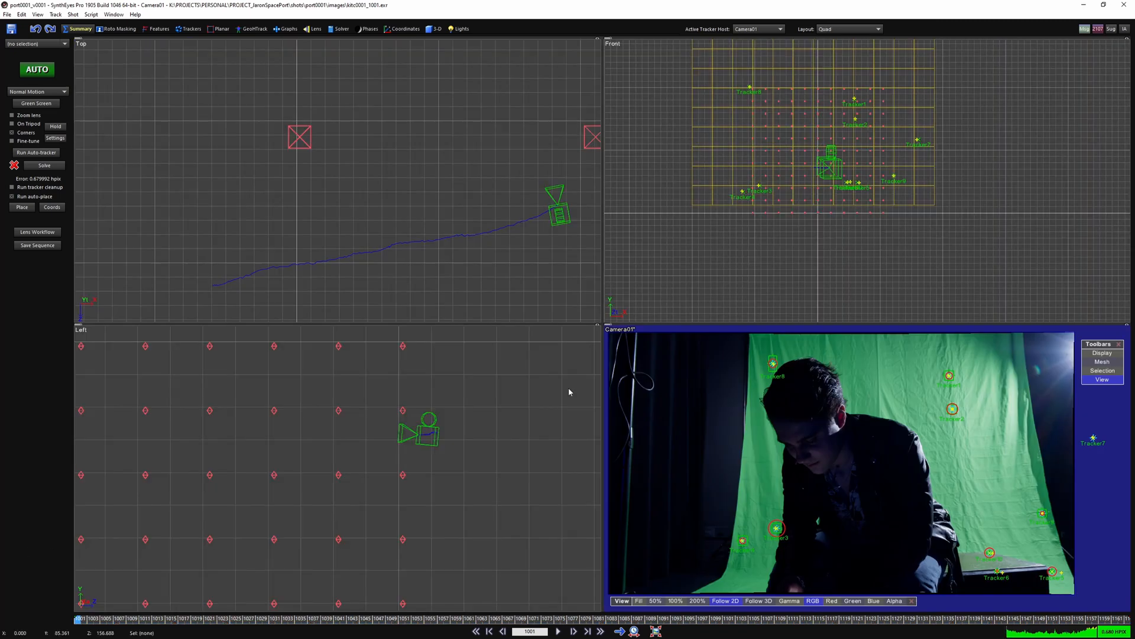
scroll(437, 431, up, 5)
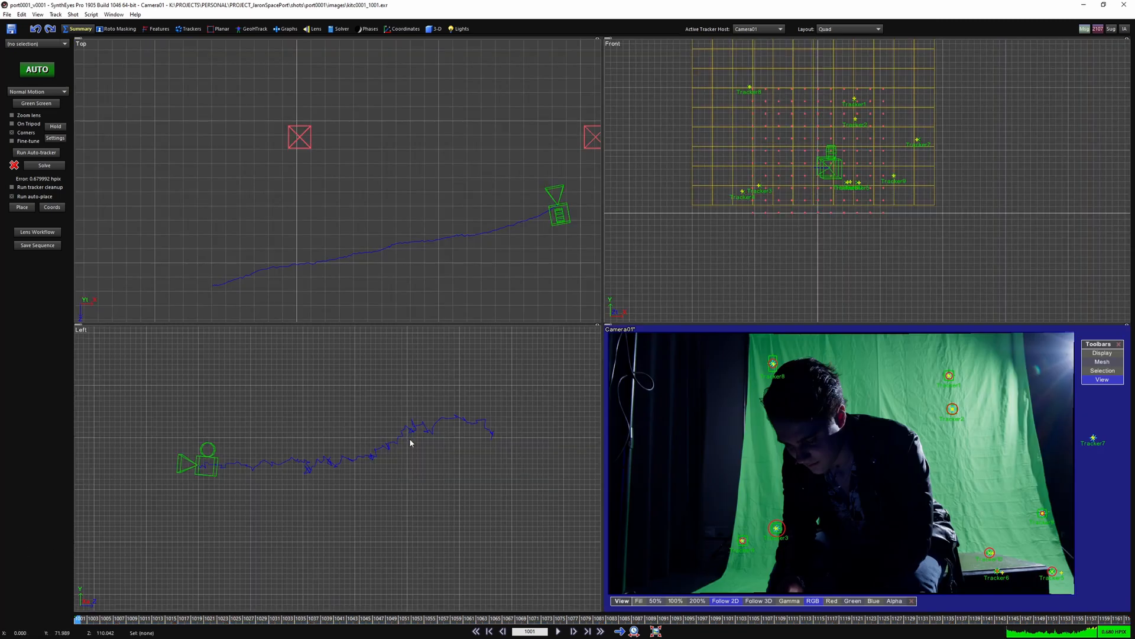
scroll(414, 438, up, 3)
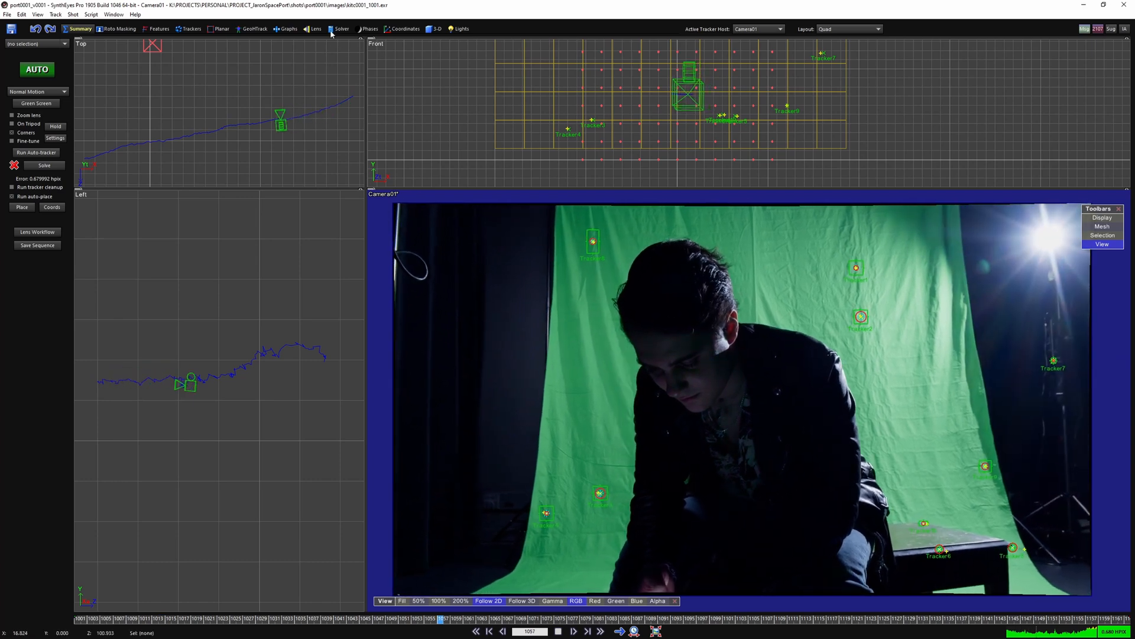
Open the solver's Path Filtering Control and reposition its dialog over the camera view
click(339, 29)
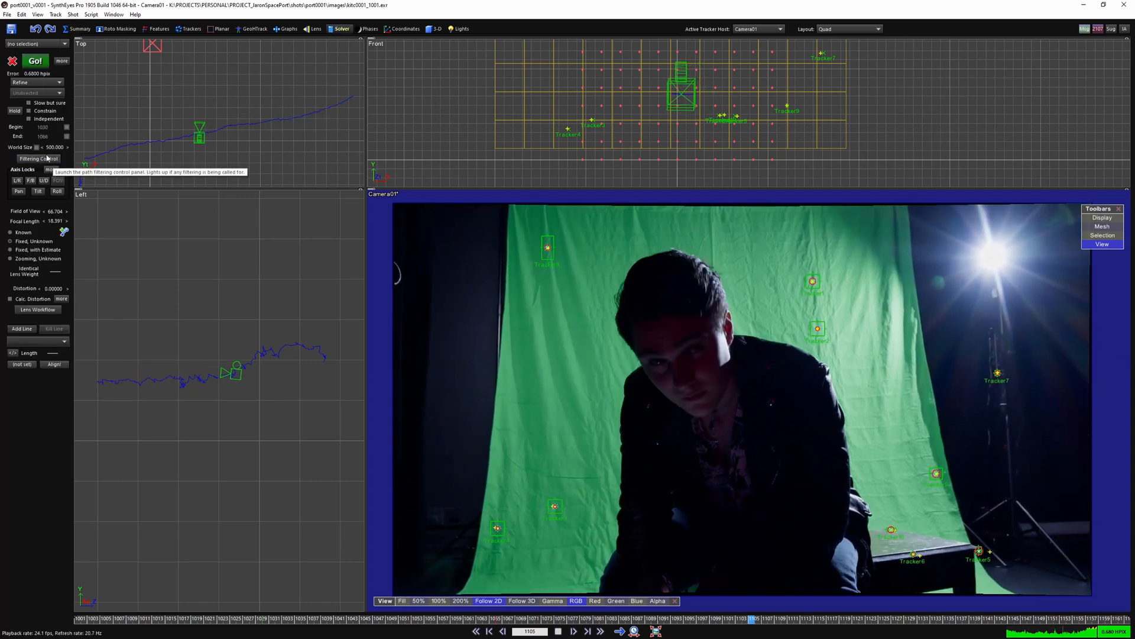
click(39, 158)
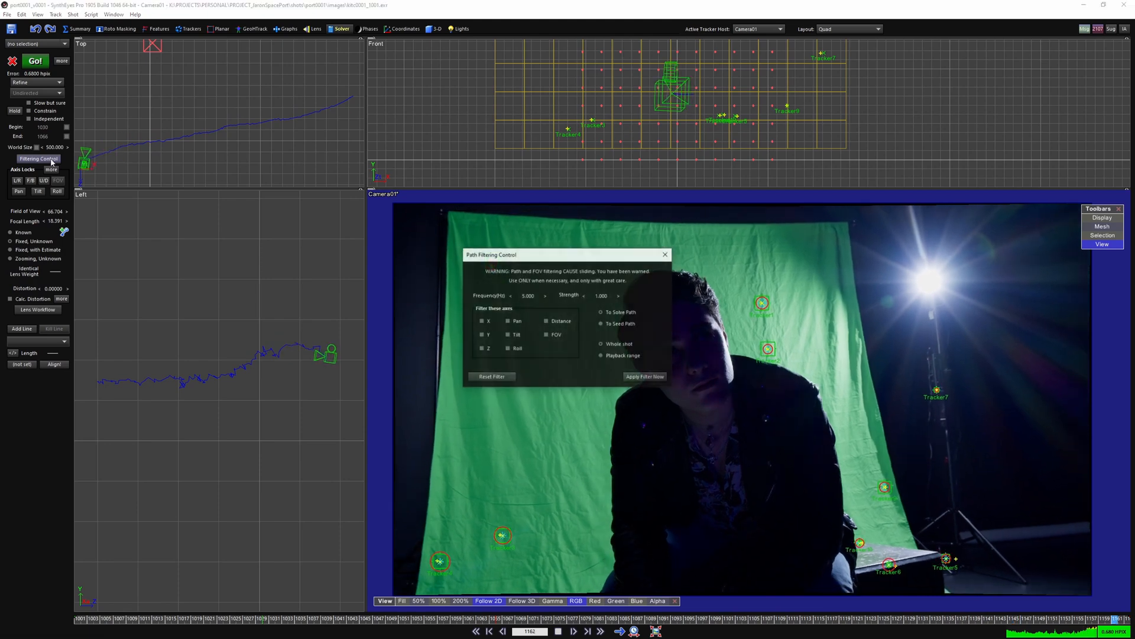
drag(532, 255, 627, 342)
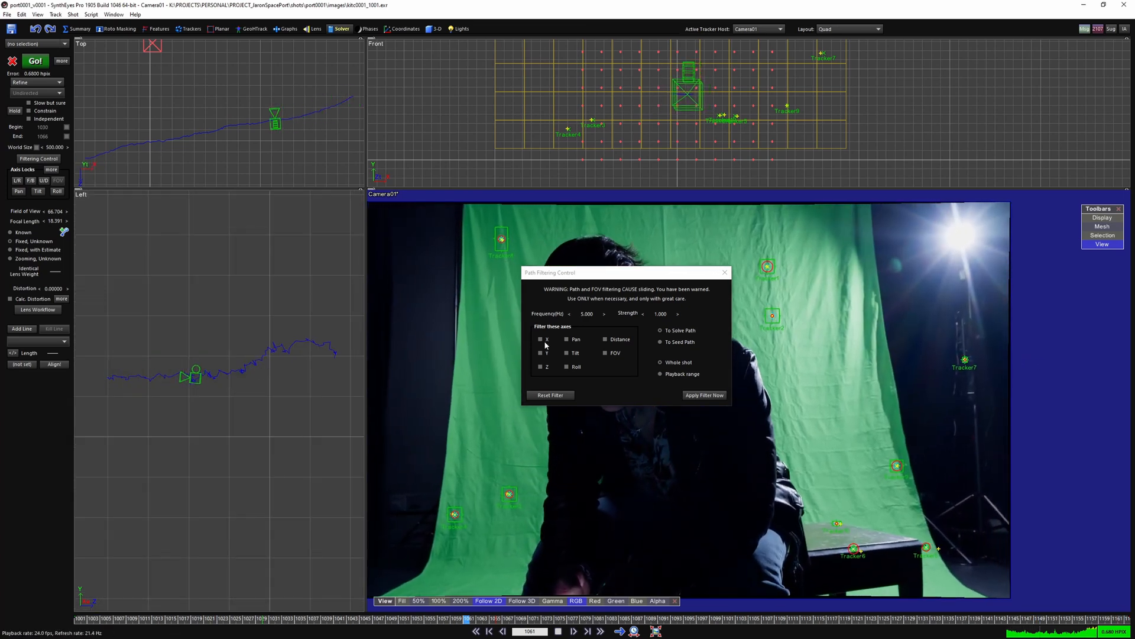
Stop playback and examine the camera path in the Left view and the green-screen trackers in the camera view
scroll(246, 368, up, 5)
key(space)
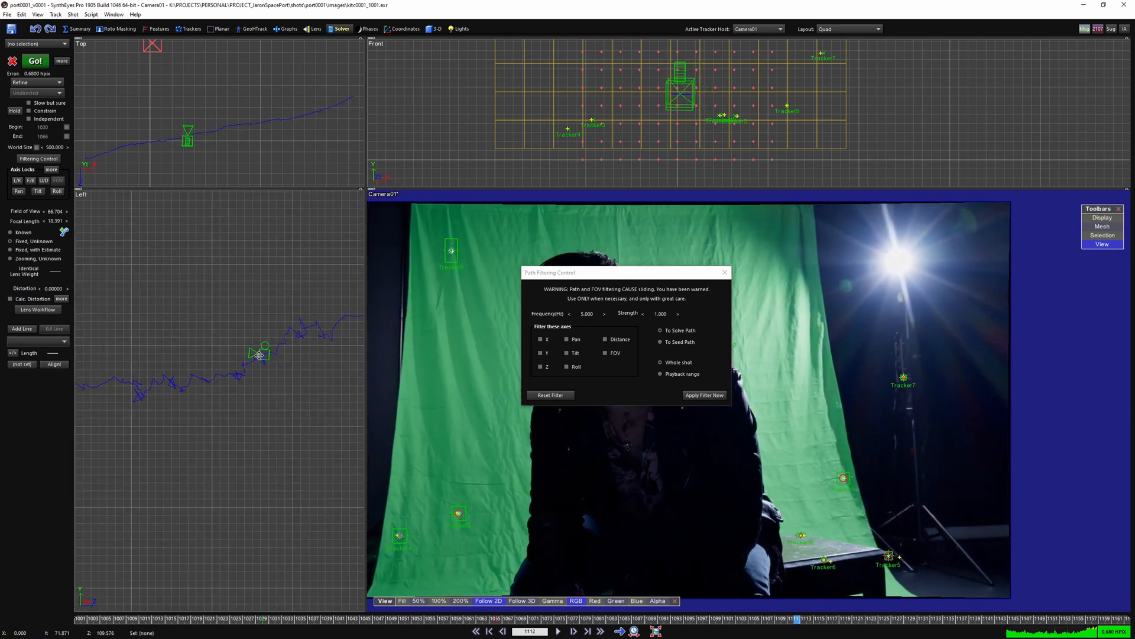
scroll(452, 250, up, 10)
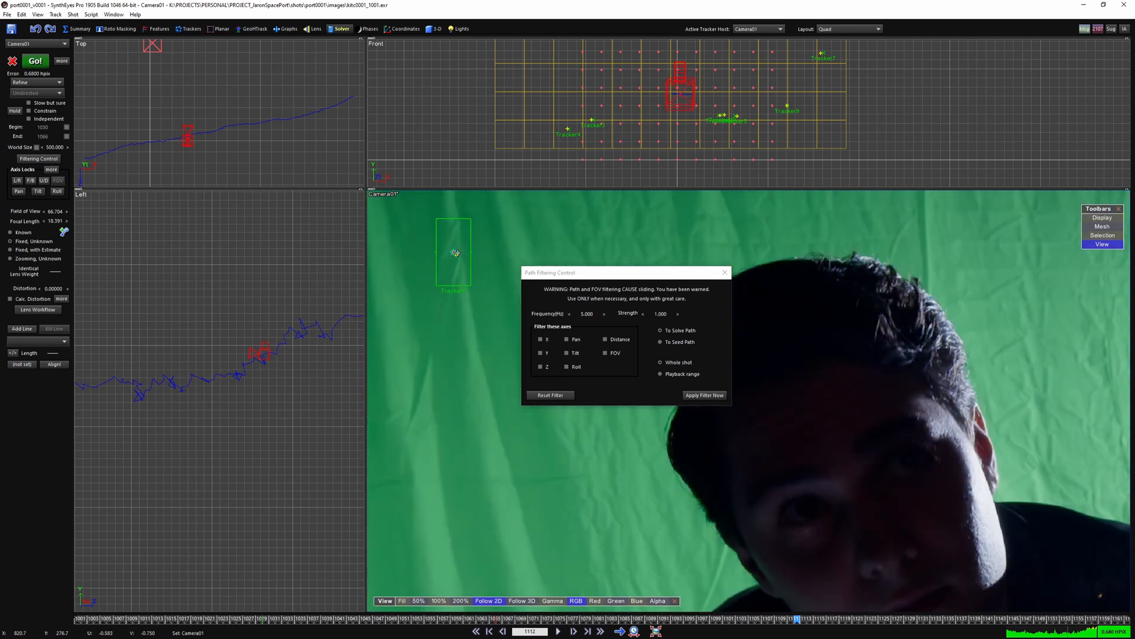
scroll(456, 251, down, 8)
scroll(454, 307, up, 10)
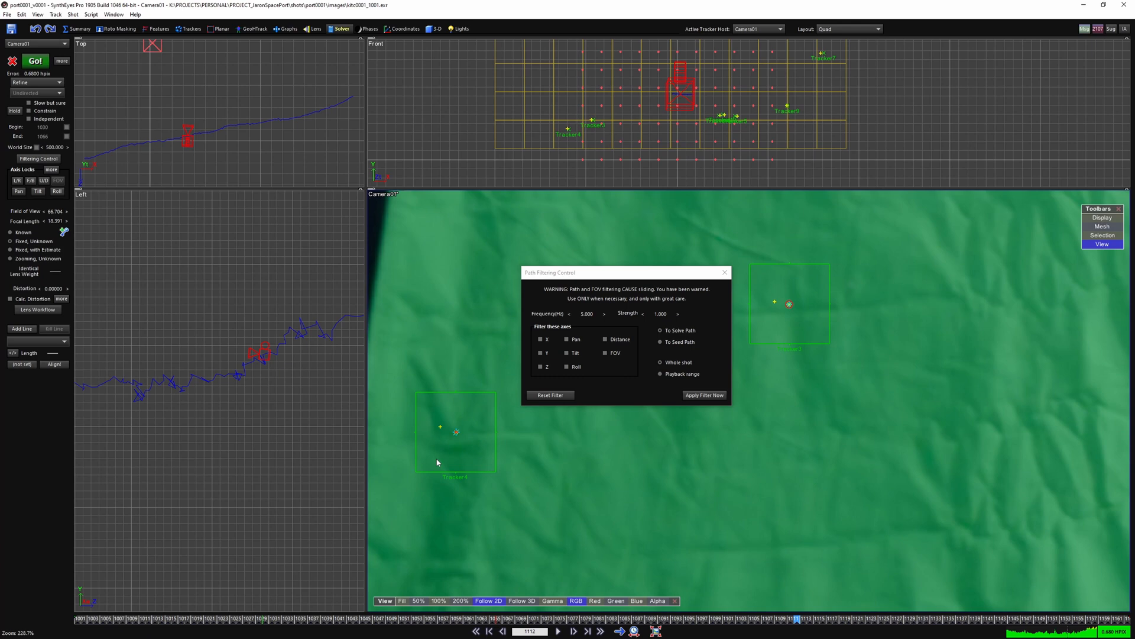
middle_drag(437, 462, 489, 479)
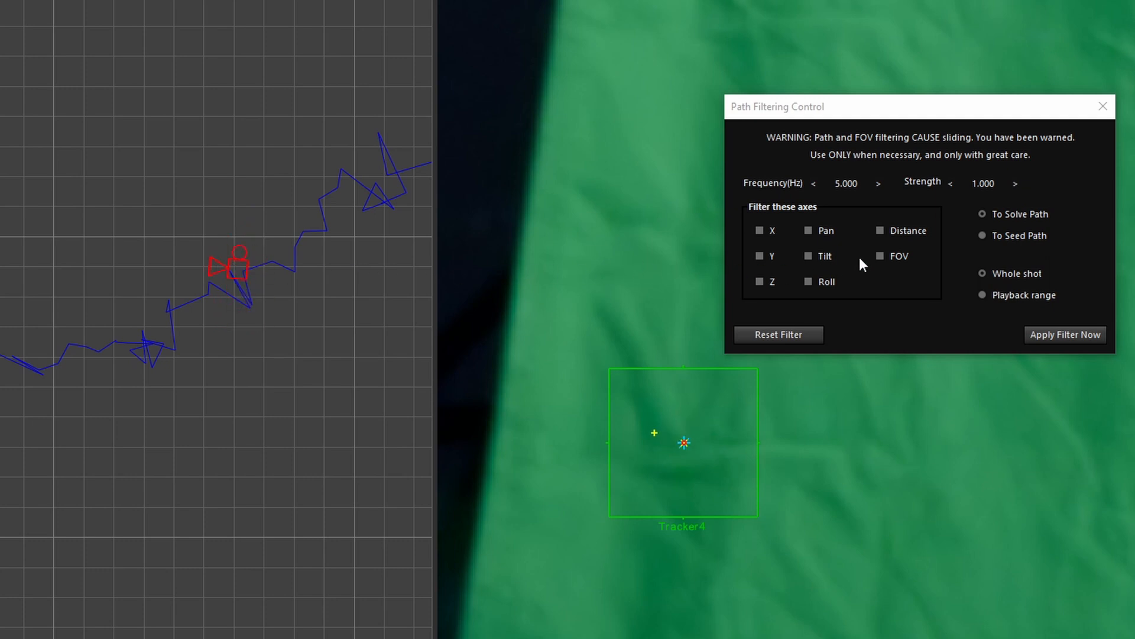
Enable path filtering on the X, Y and Z axes
click(762, 231)
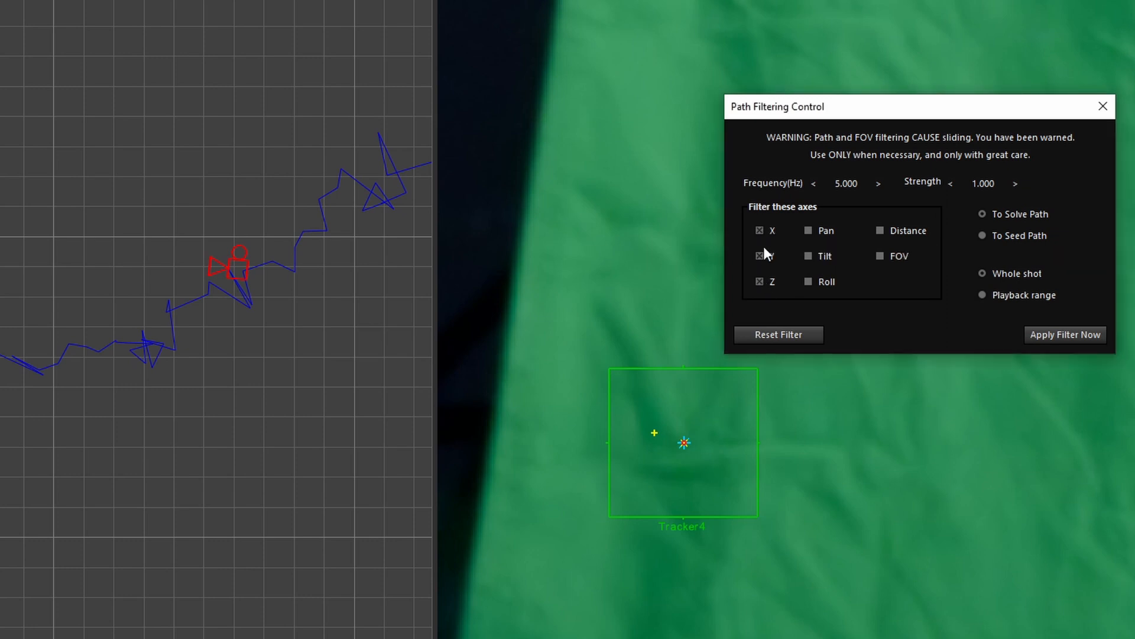
click(652, 268)
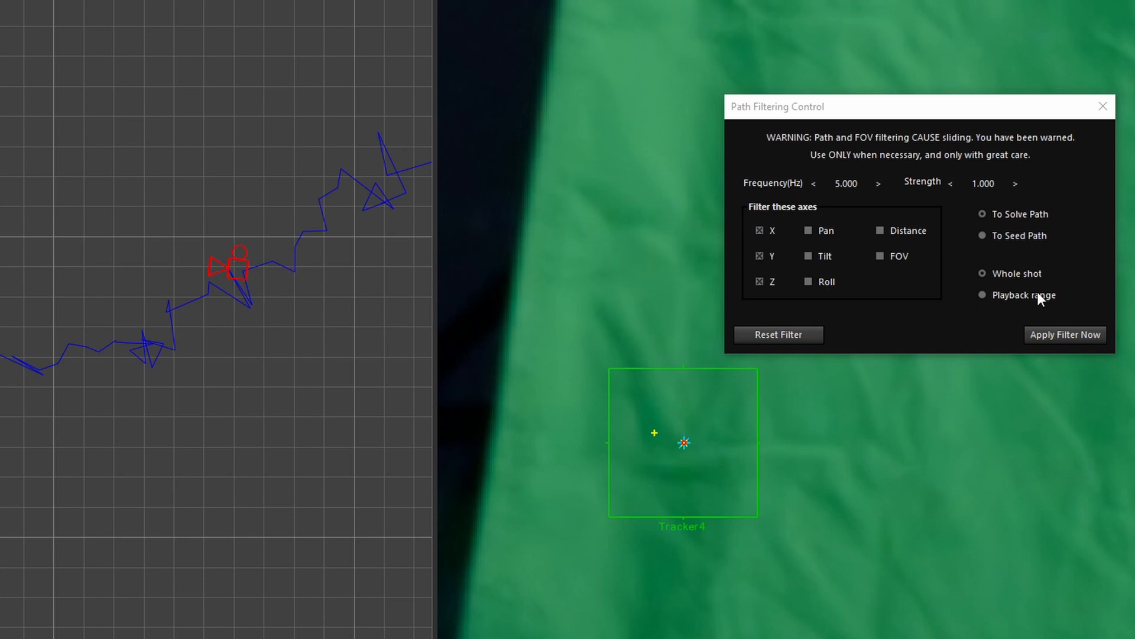
middle_drag(1044, 415, 1094, 528)
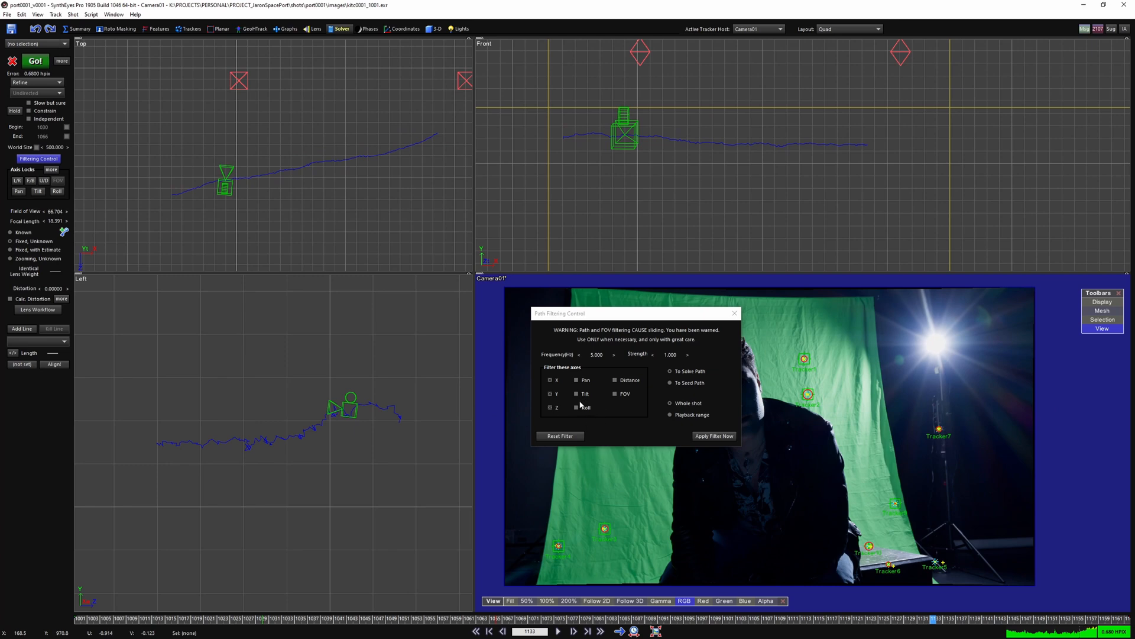
Try filtering the whole shot's camera path at 5 Hz and strength 1, then undo the filter
click(714, 436)
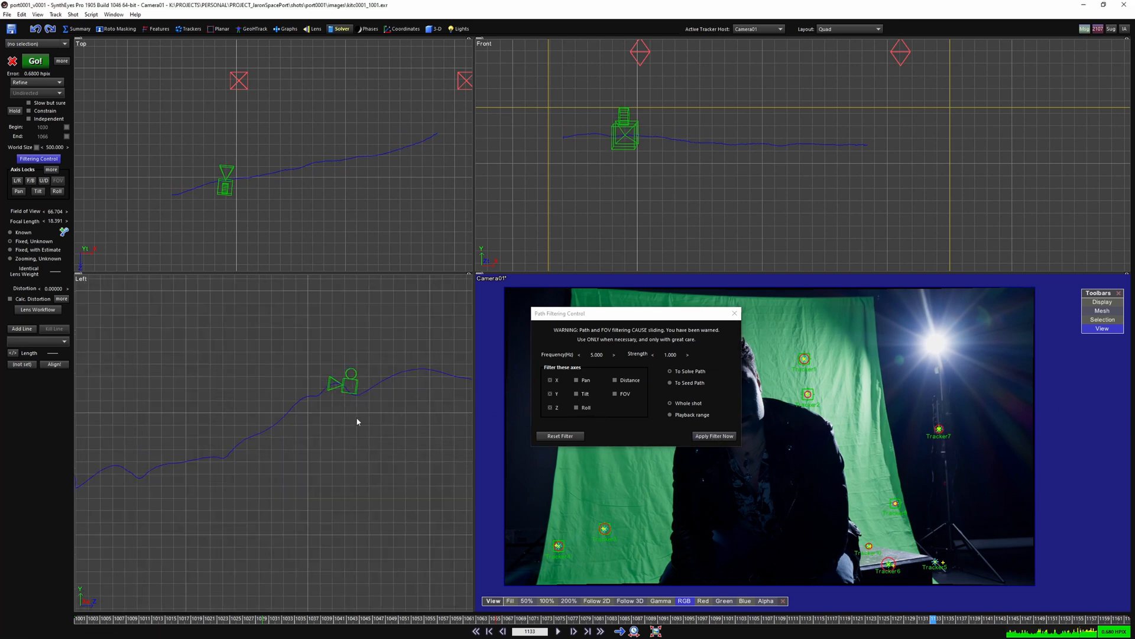
key(space)
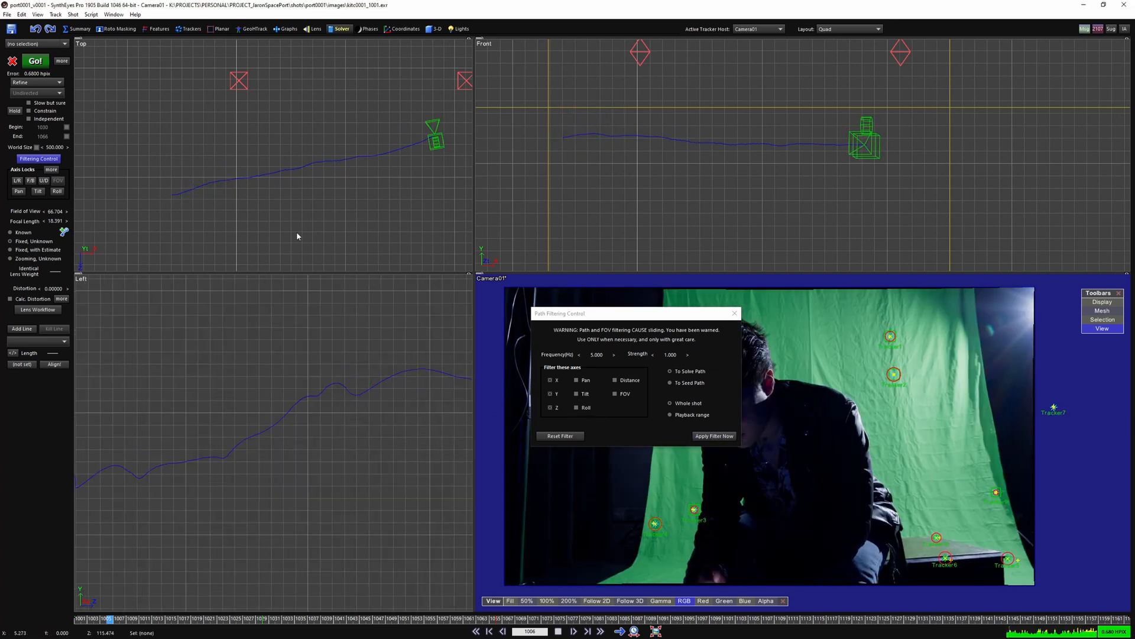
scroll(402, 150, up, 2)
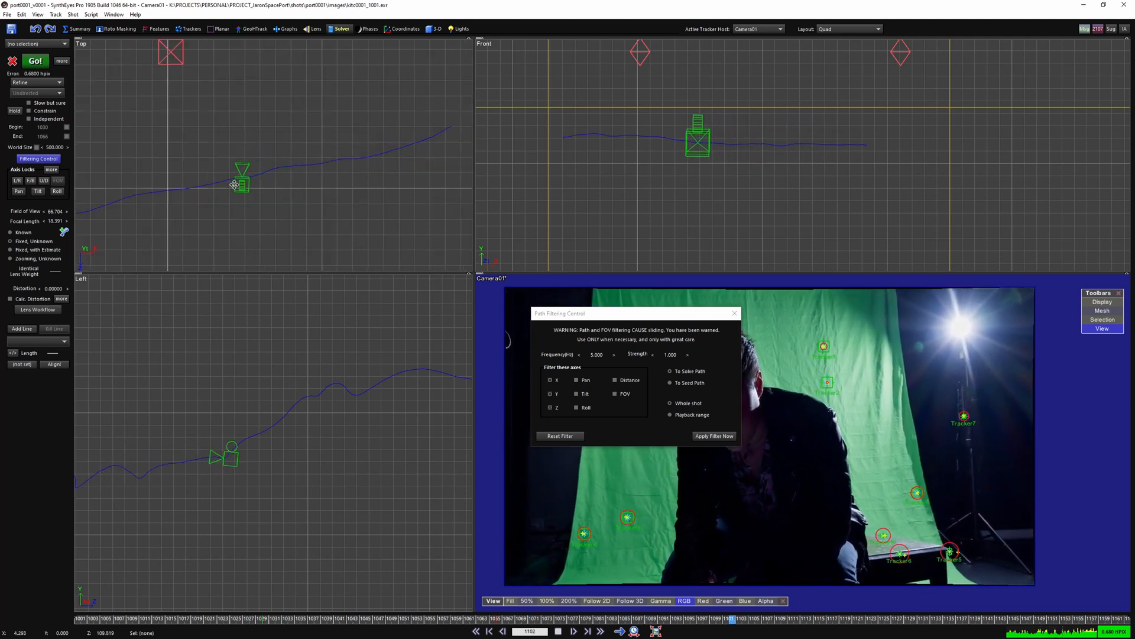
middle_drag(230, 195, 273, 229)
key(ctrl+z)
Apply the 5 Hz filter again to compare the camera path in the Top view, and undo it
middle_drag(341, 209, 301, 215)
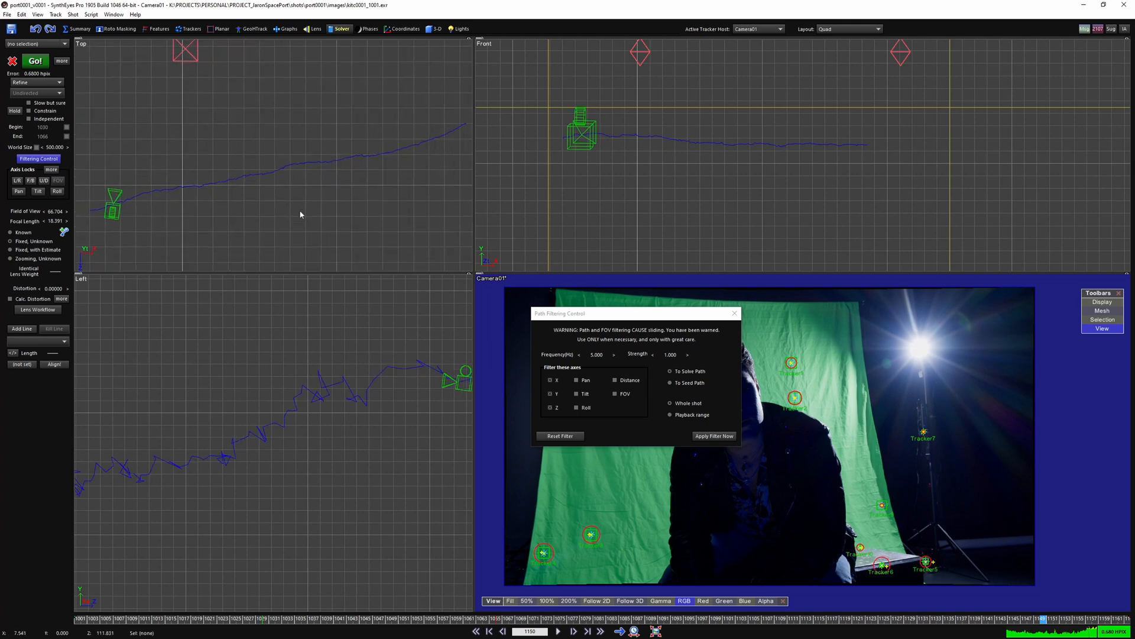
scroll(254, 176, up, 5)
middle_drag(250, 176, 210, 192)
scroll(230, 190, up, 4)
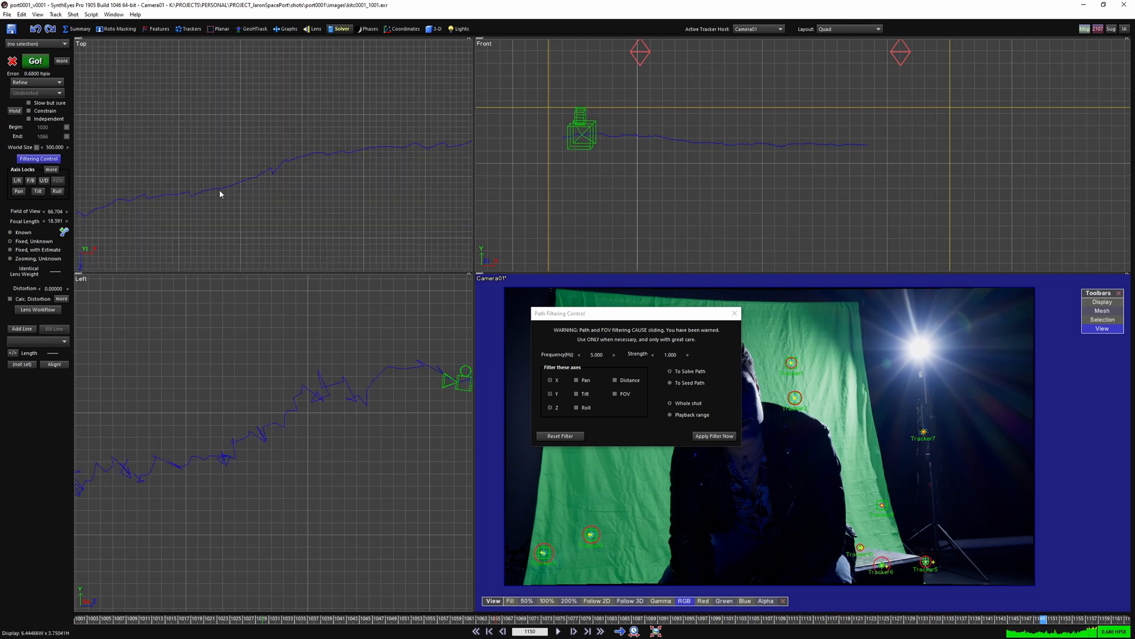
scroll(279, 164, up, 2)
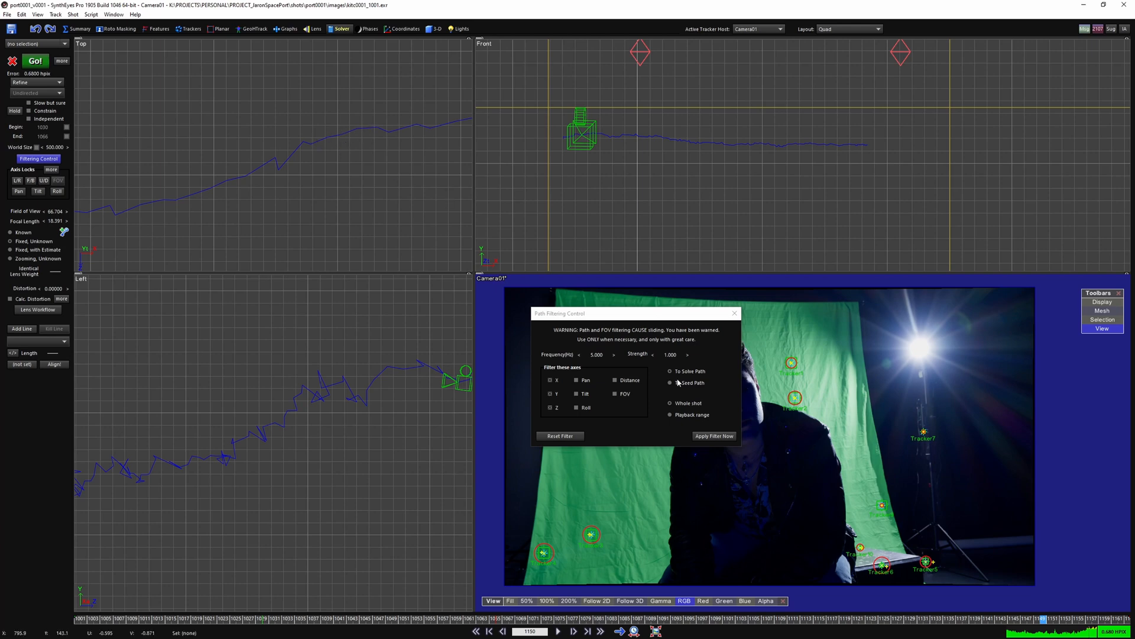
click(714, 436)
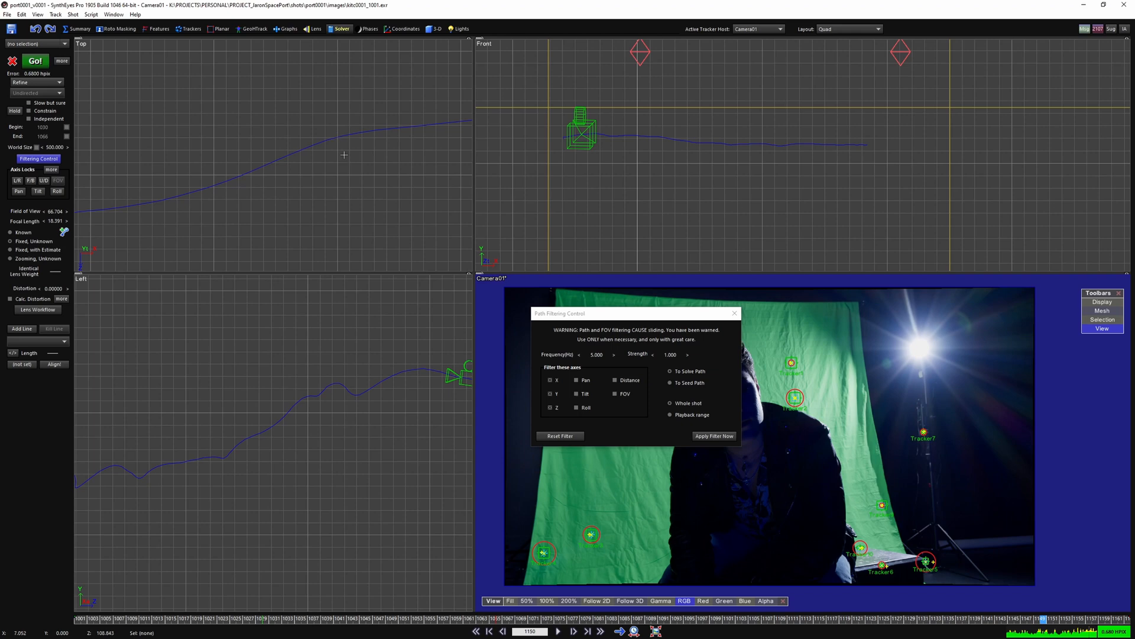
key(ctrl+z)
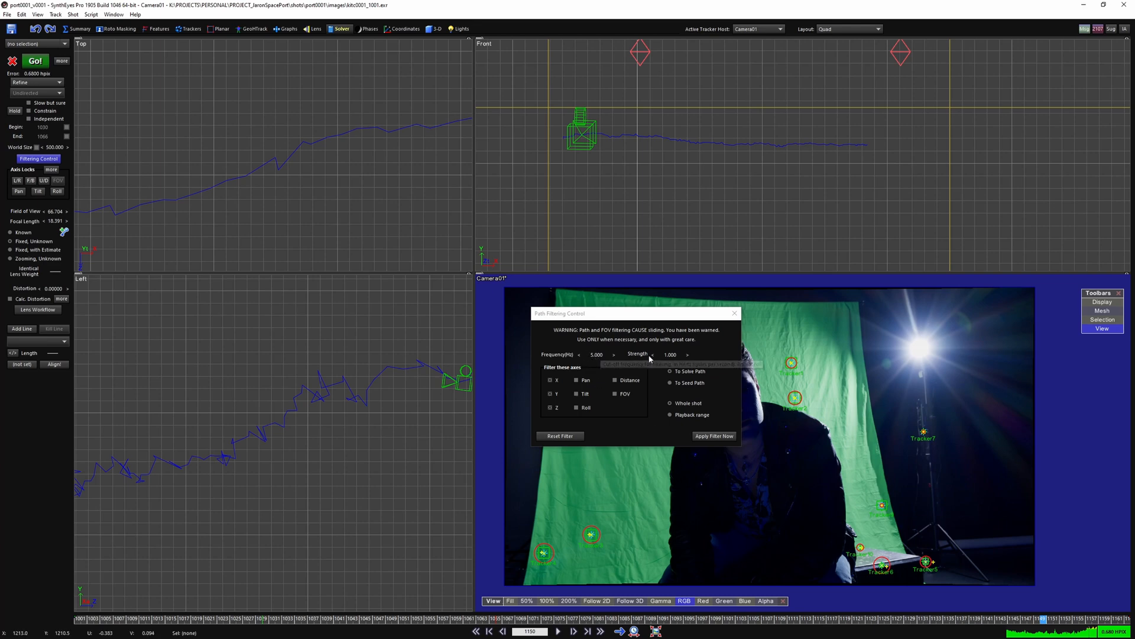
Set the filter frequency to 15 Hz and apply the filter to the camera path over the whole shot
drag(179, 620, 77, 619)
double_click(594, 354)
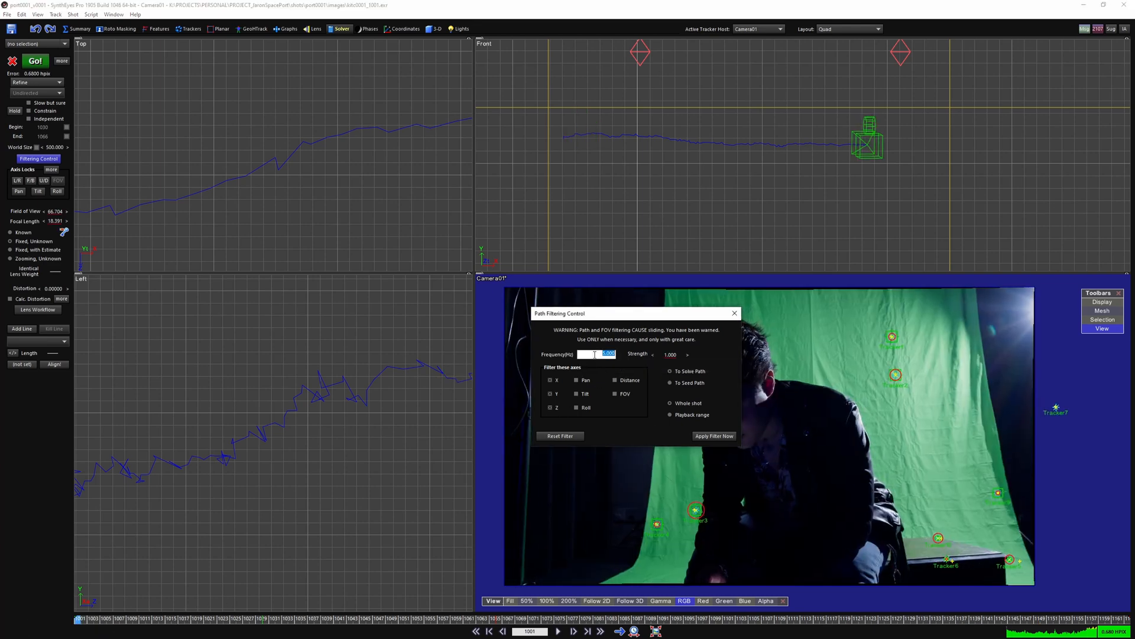
key(Return)
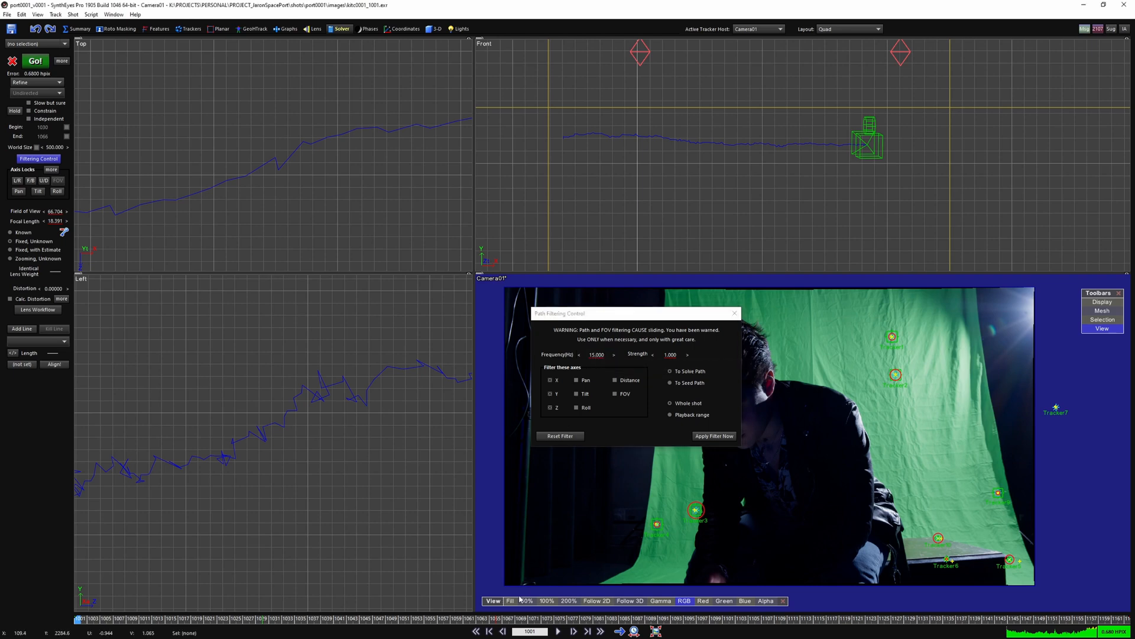
click(558, 631)
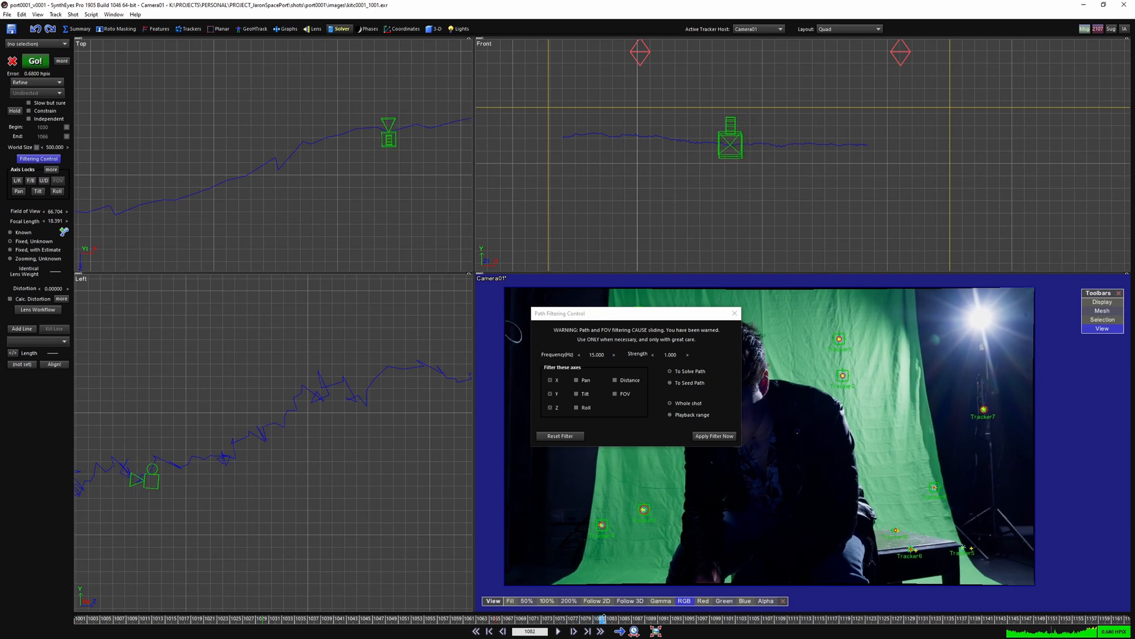
click(703, 436)
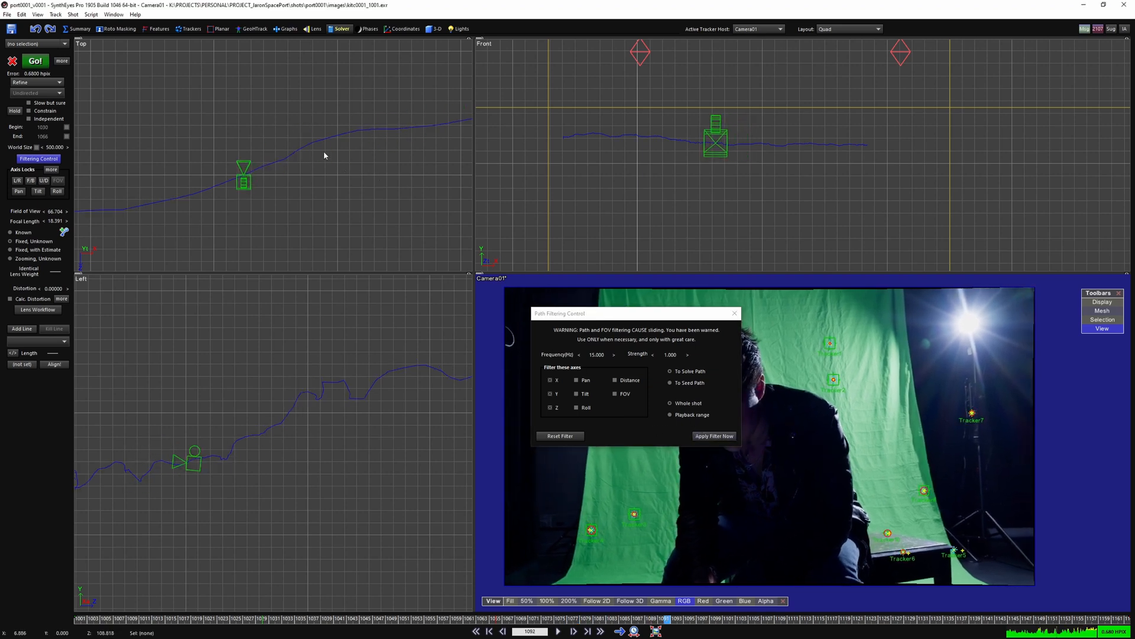
Compare the filtered and unfiltered camera path by toggling and playing back the 15 Hz filter, ending with the filter undone
key(ctrl+z)
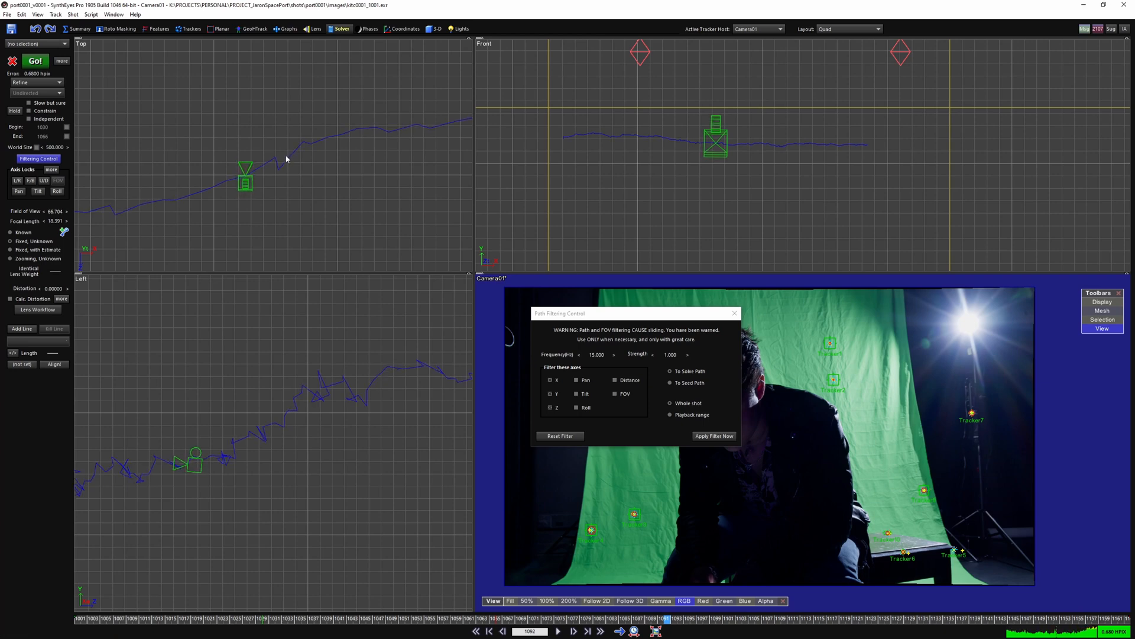
key(ctrl+y)
key(space)
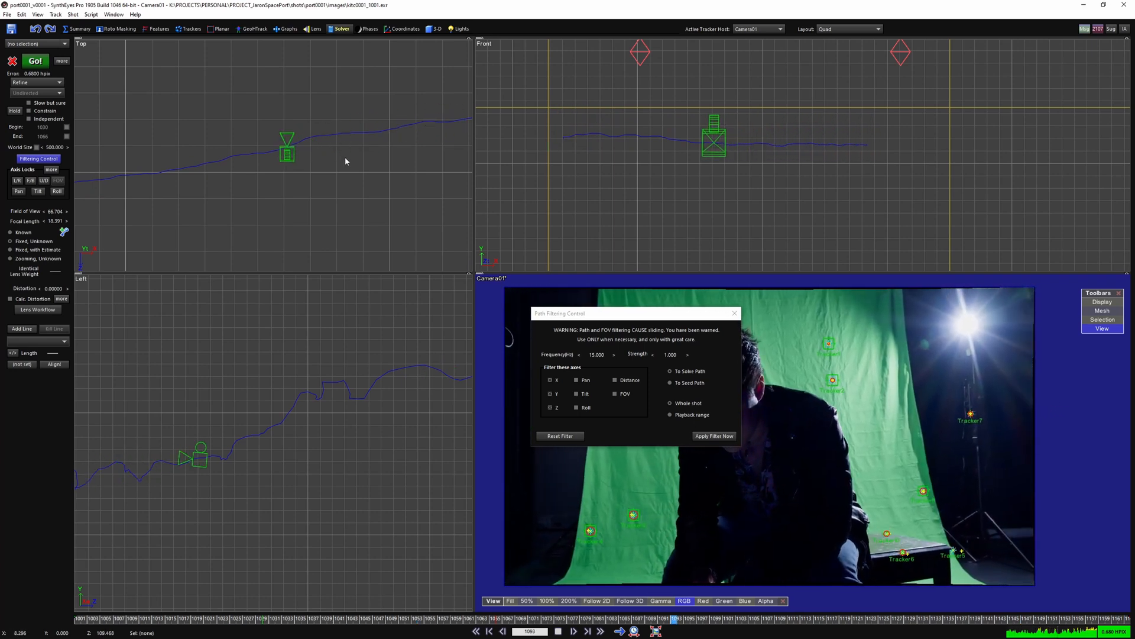
key(ctrl+z)
scroll(316, 142, up, 3)
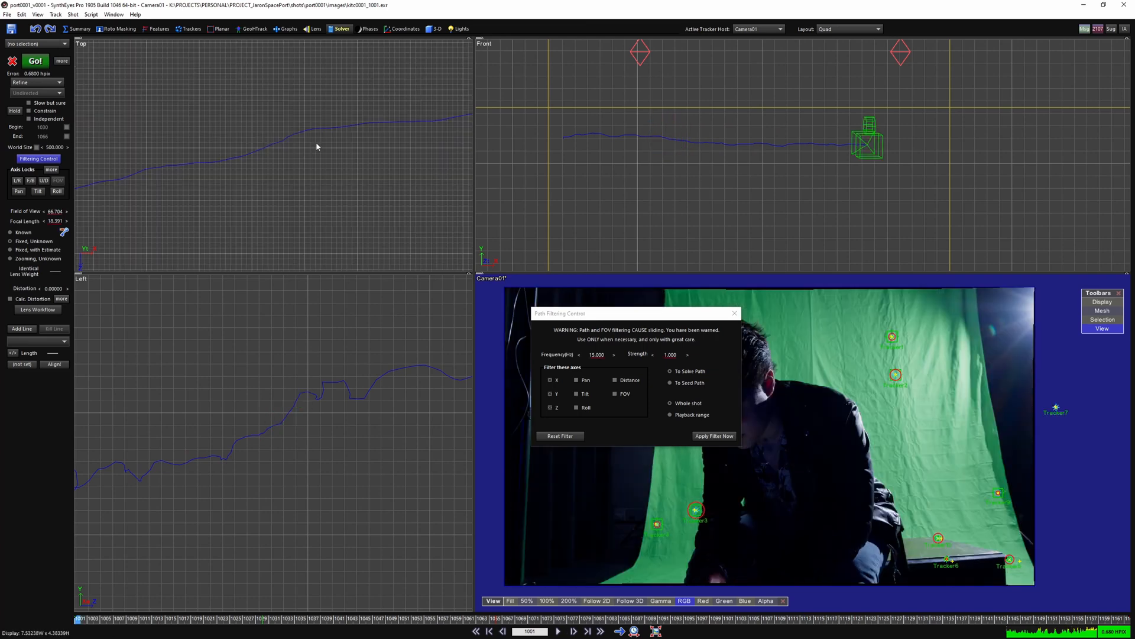
scroll(276, 137, up, 4)
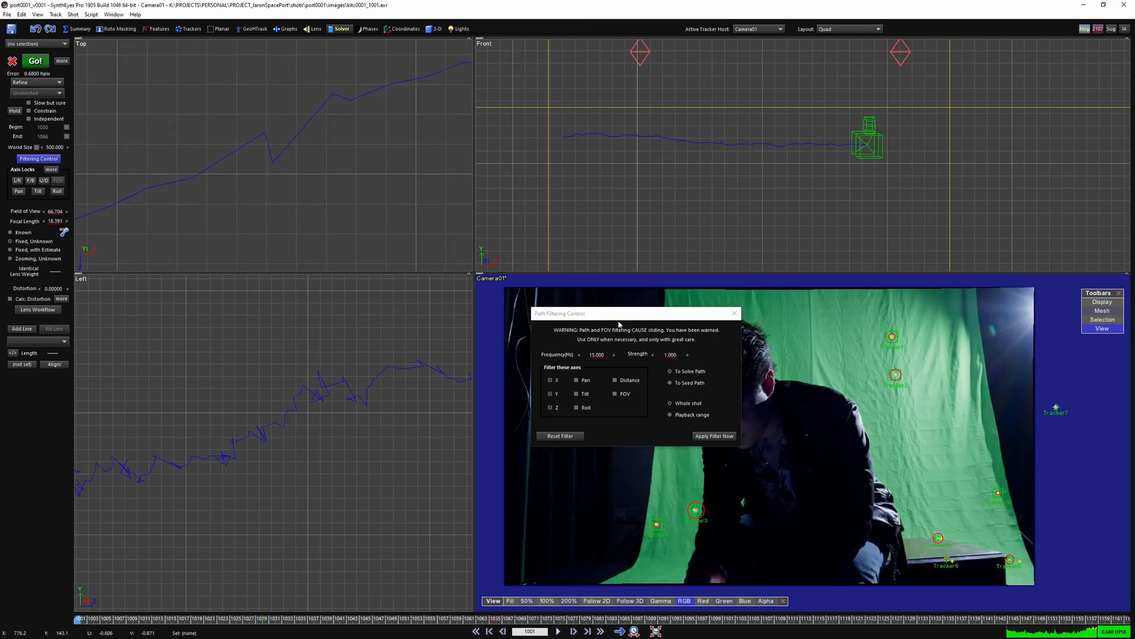
Try filtering the camera path at strength 0.5, toggle it to compare with the original, and undo both the filter and the strength change
click(671, 355)
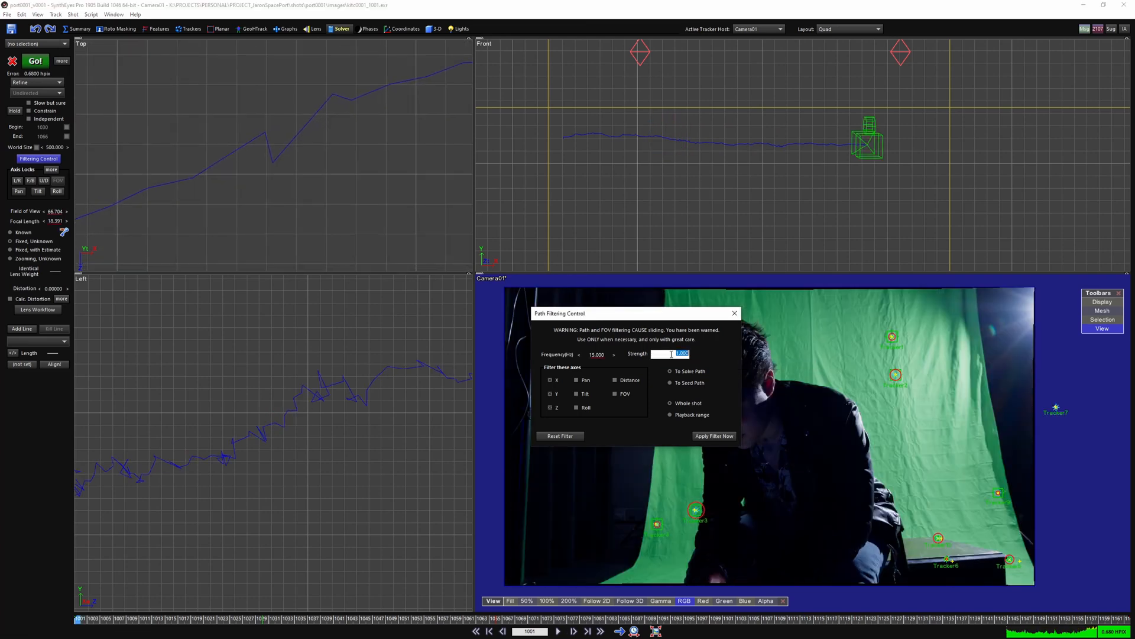
text(.5)
key(Return)
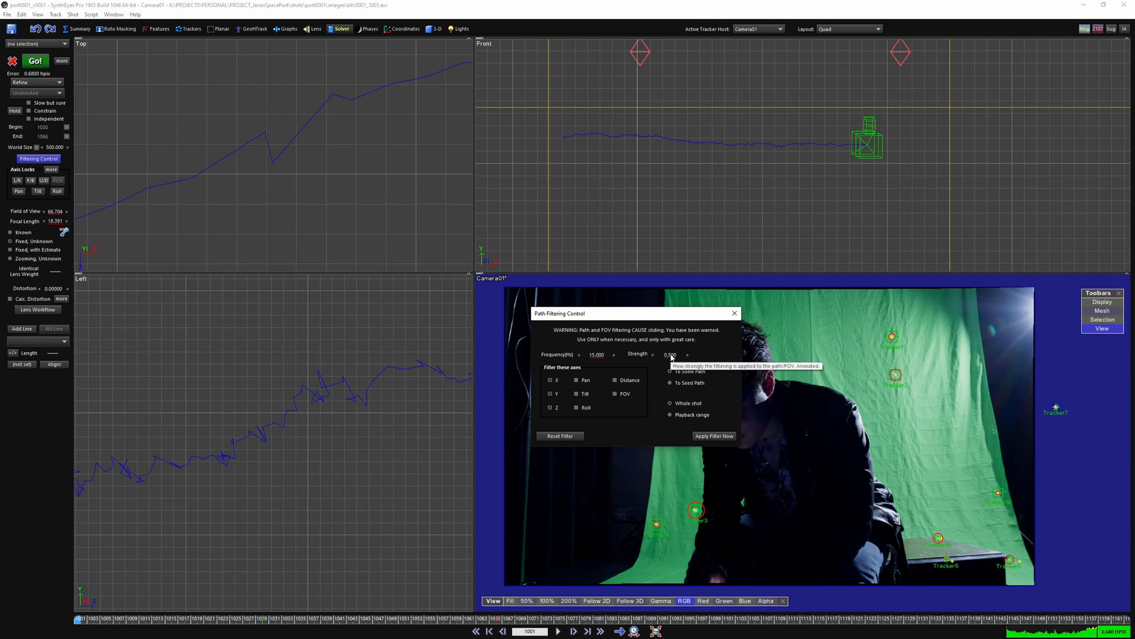
click(705, 436)
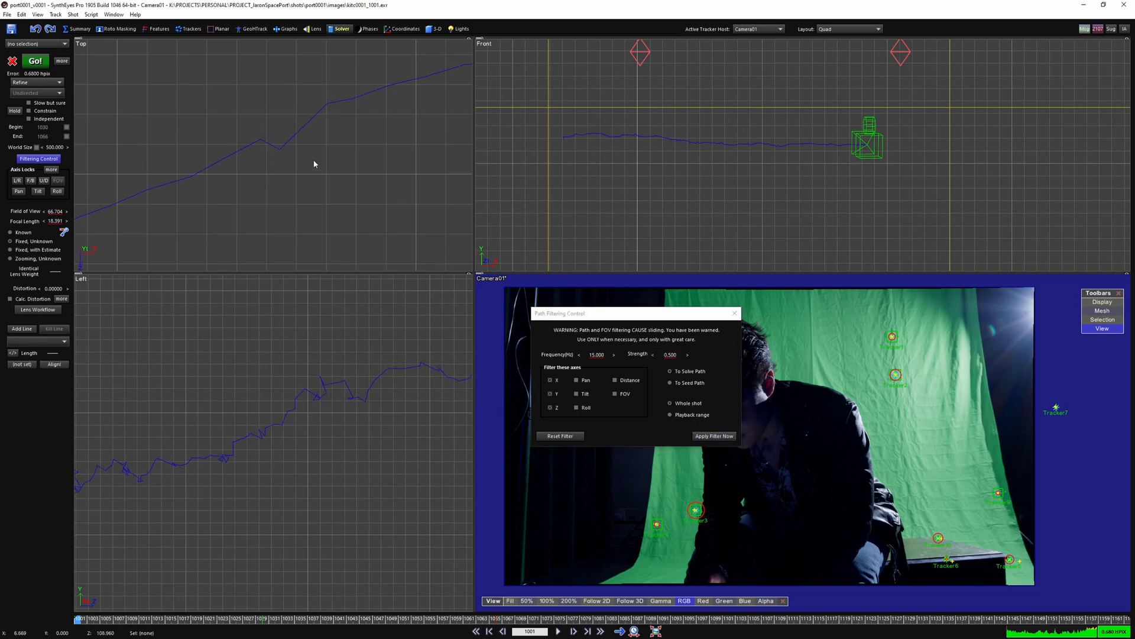
key(ctrl+z)
key(ctrl+y)
key(ctrl+z)
key(ctrl+y)
key(ctrl+z)
key(ctrl+z)
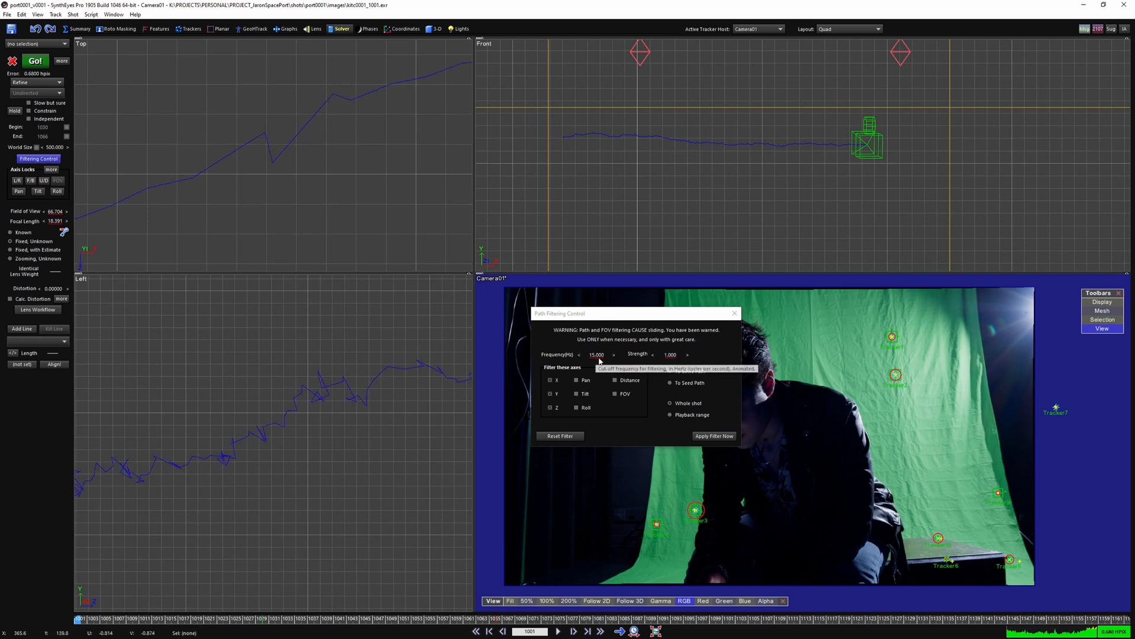
Apply the path filter at 15 Hz and strength 1 to the camera path and check the result in the Top view
click(715, 436)
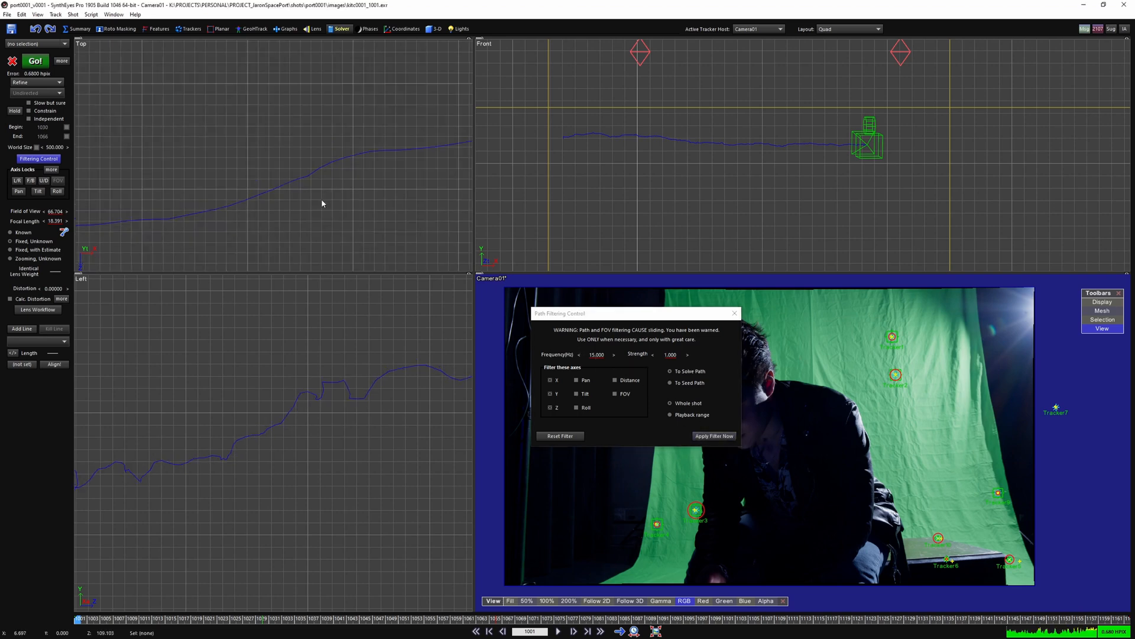
scroll(321, 199, down, 1)
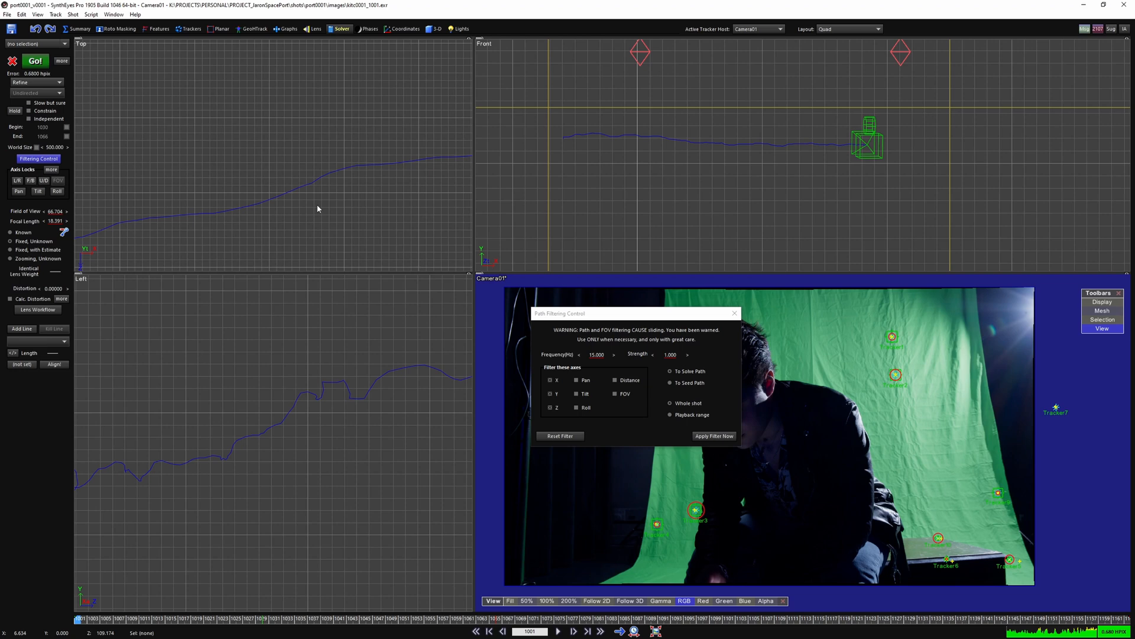
scroll(318, 207, down, 3)
scroll(303, 388, down, 1)
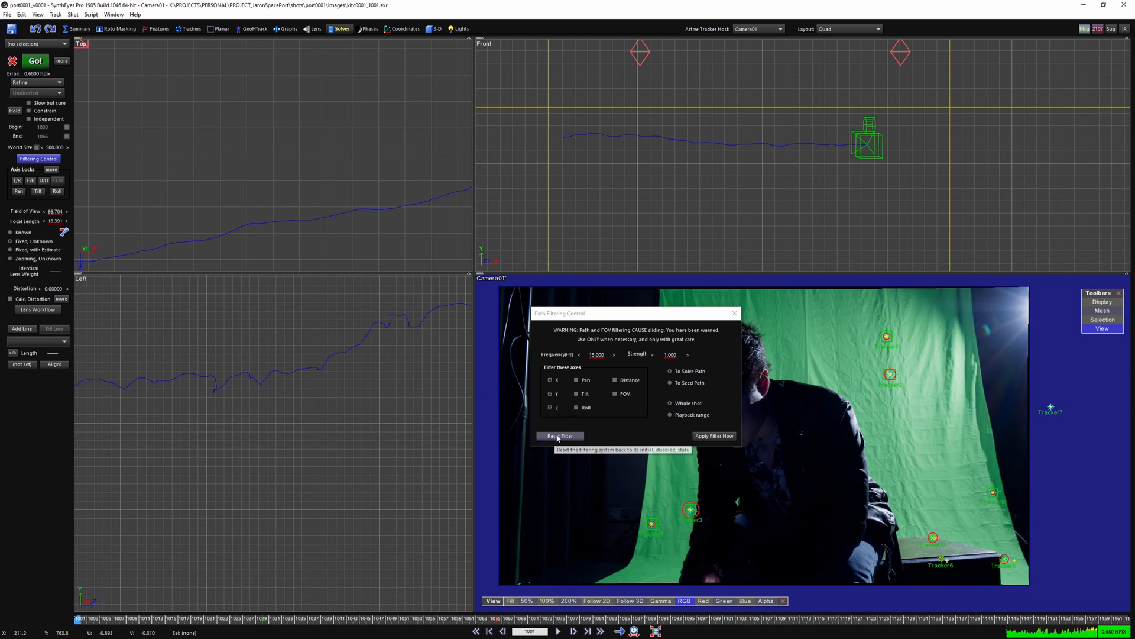
Reset the path filtering settings to their disabled defaults and close the filter controls
click(558, 436)
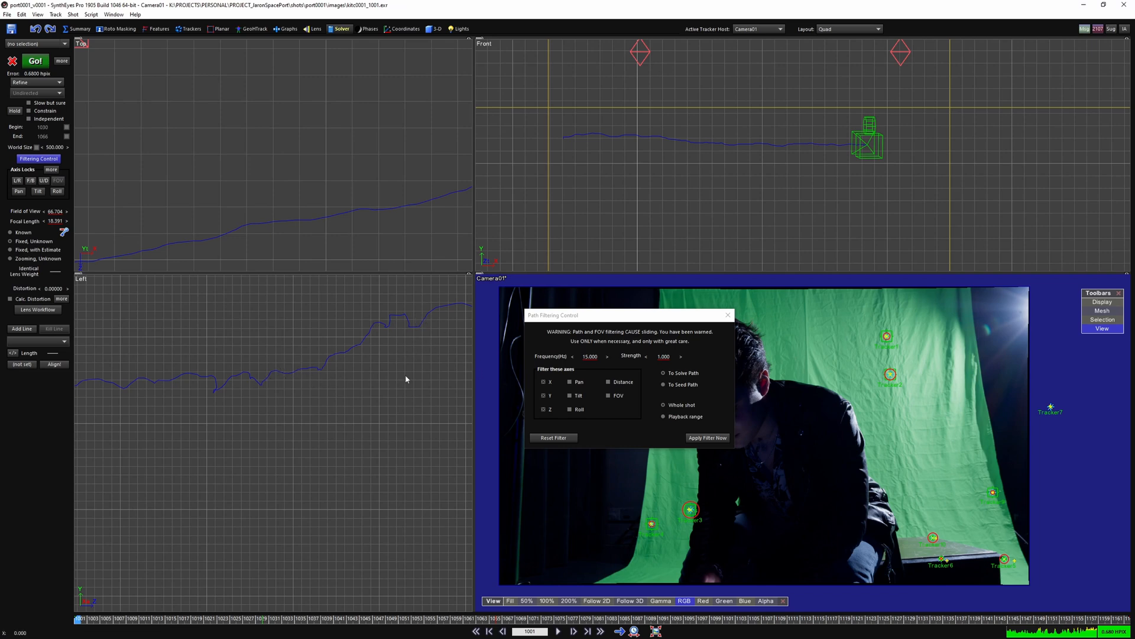
click(554, 438)
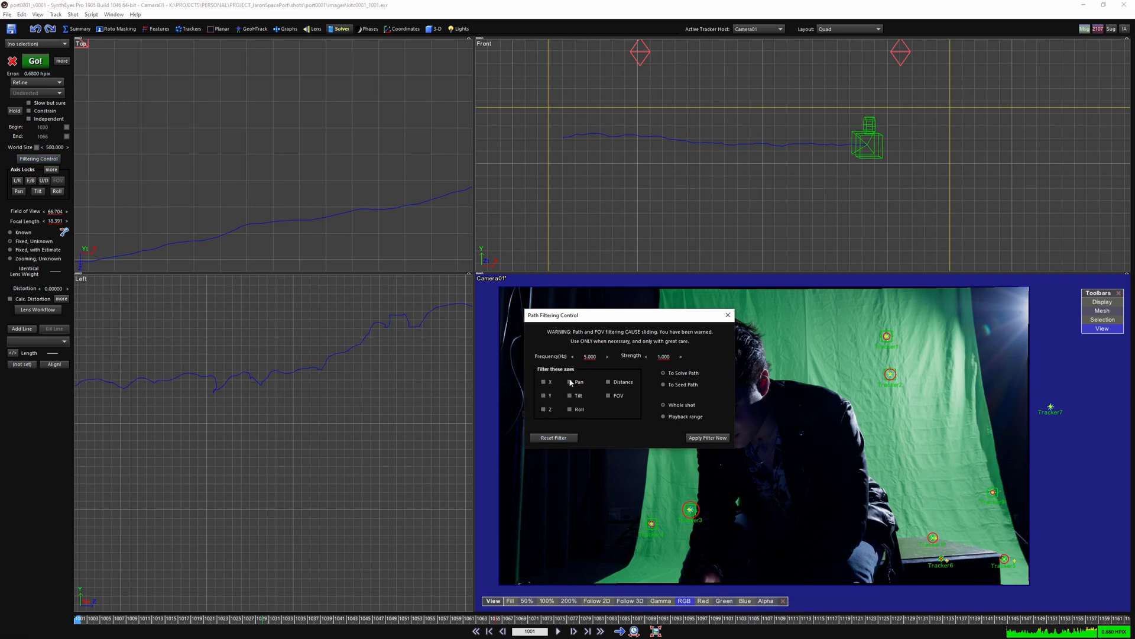
click(249, 167)
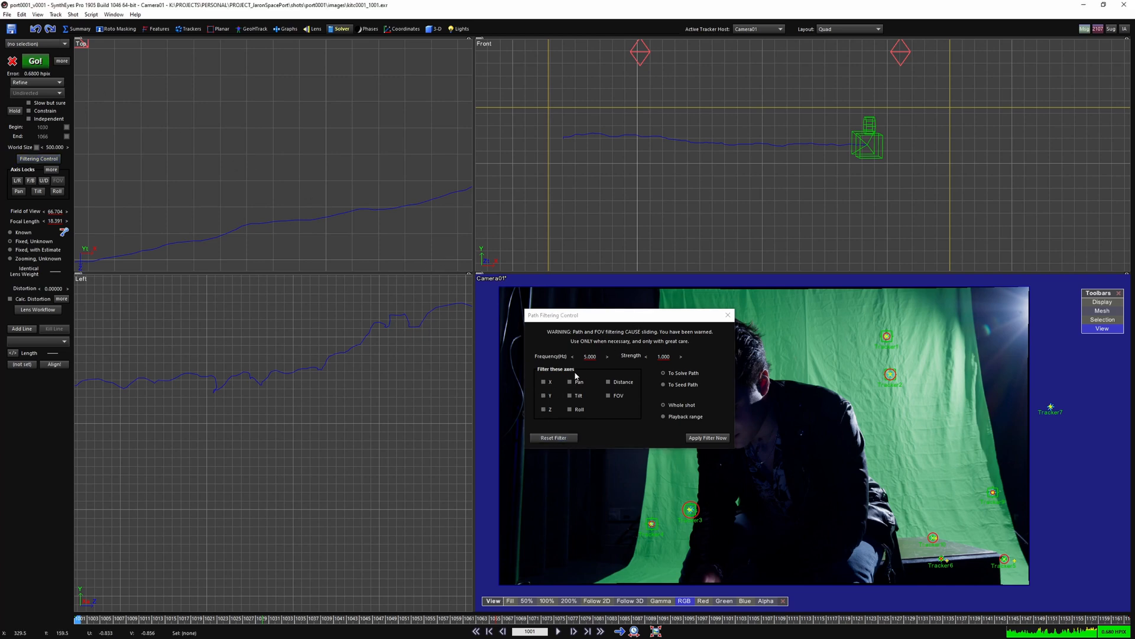
click(727, 315)
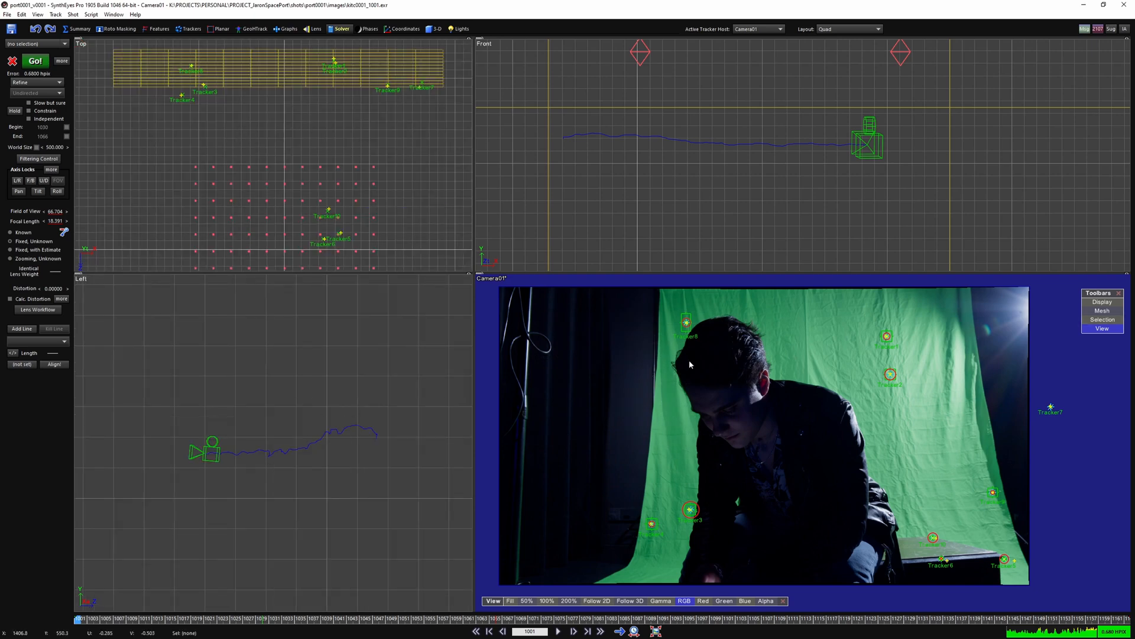
Select all trackers, turn off their seed points, and clear the selection
middle_drag(710, 397, 684, 396)
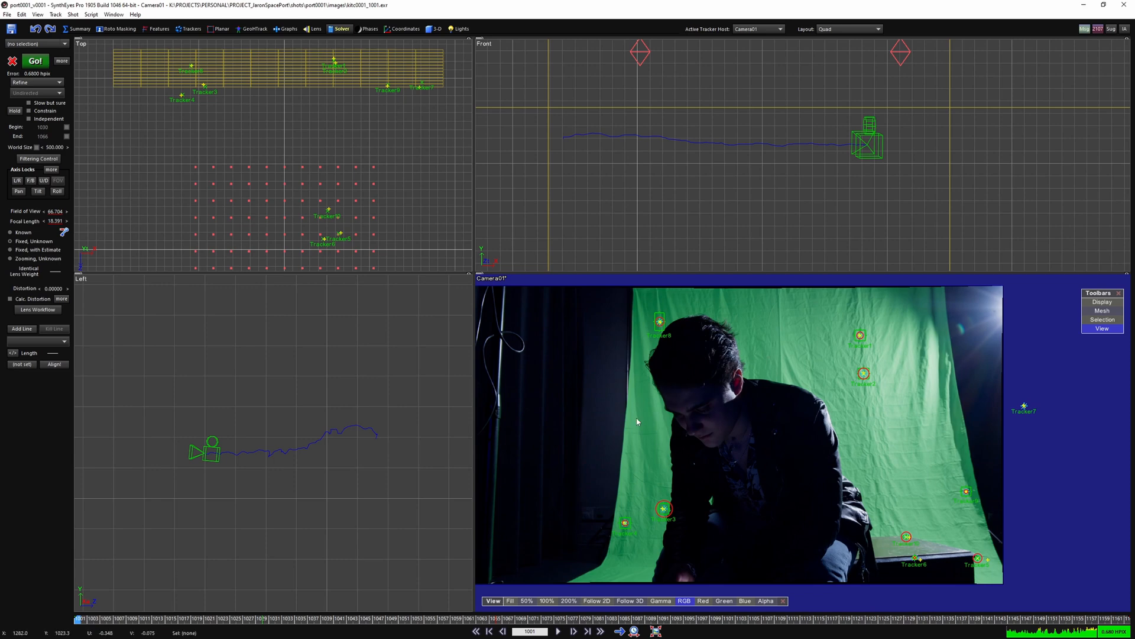
scroll(340, 229, up, 5)
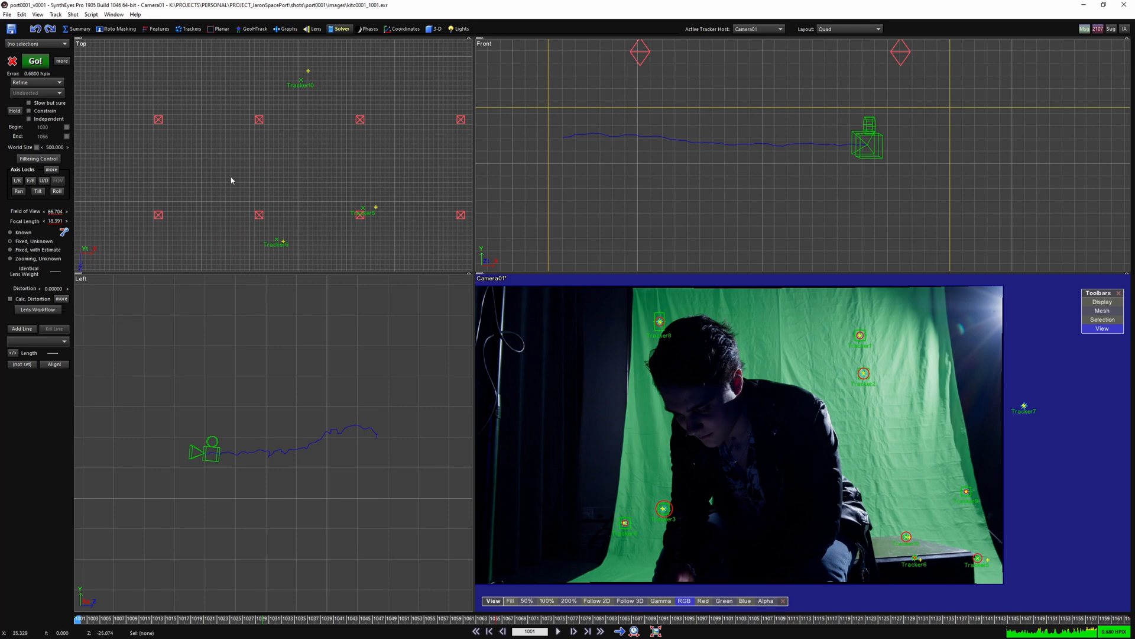
scroll(248, 178, down, 3)
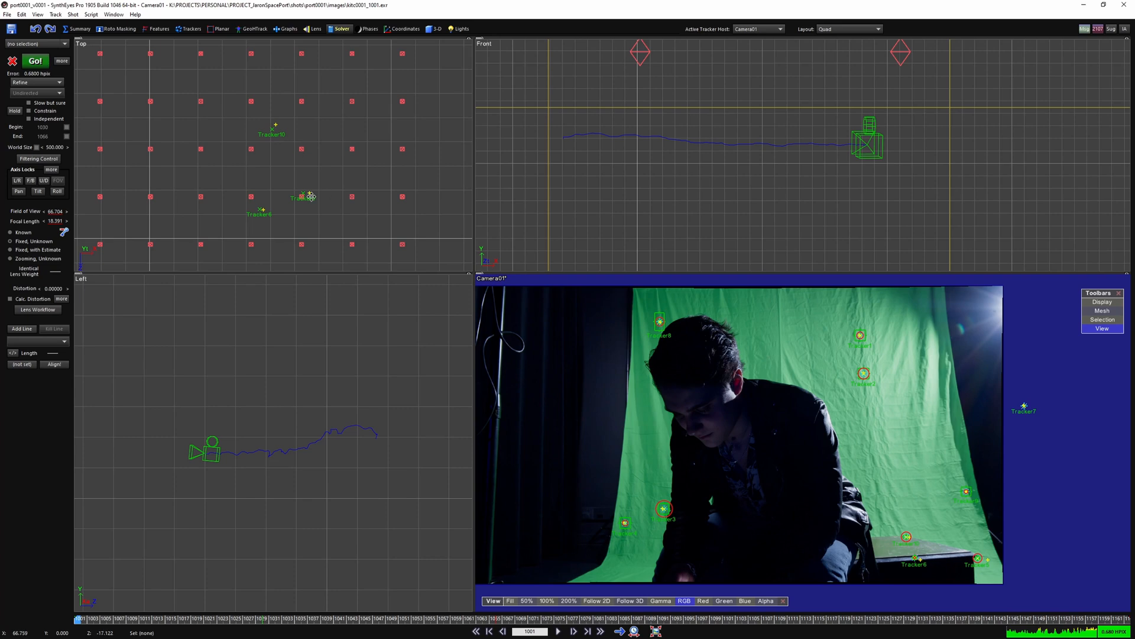
scroll(254, 201, down, 8)
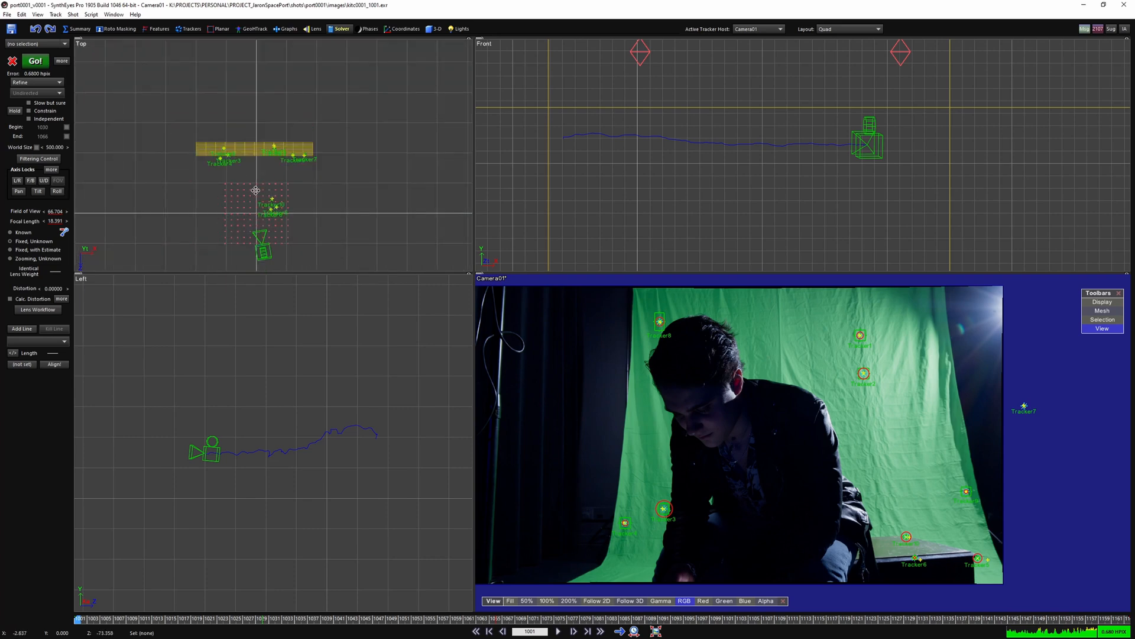
scroll(255, 190, up, 5)
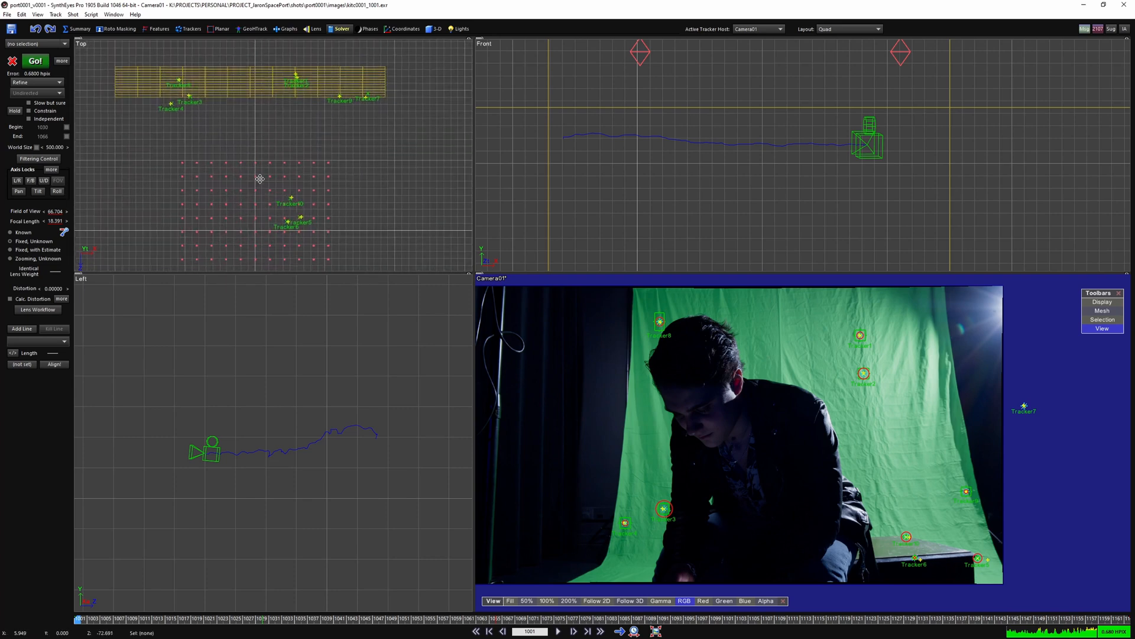
middle_drag(260, 178, 277, 177)
scroll(289, 179, up, 2)
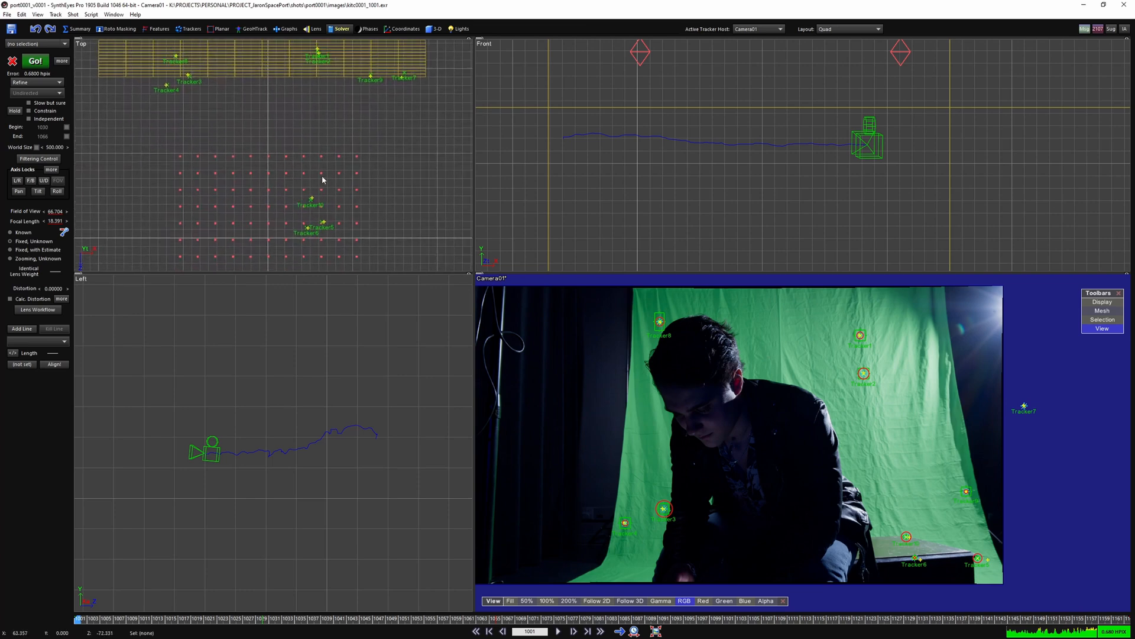
key(ctrl+a)
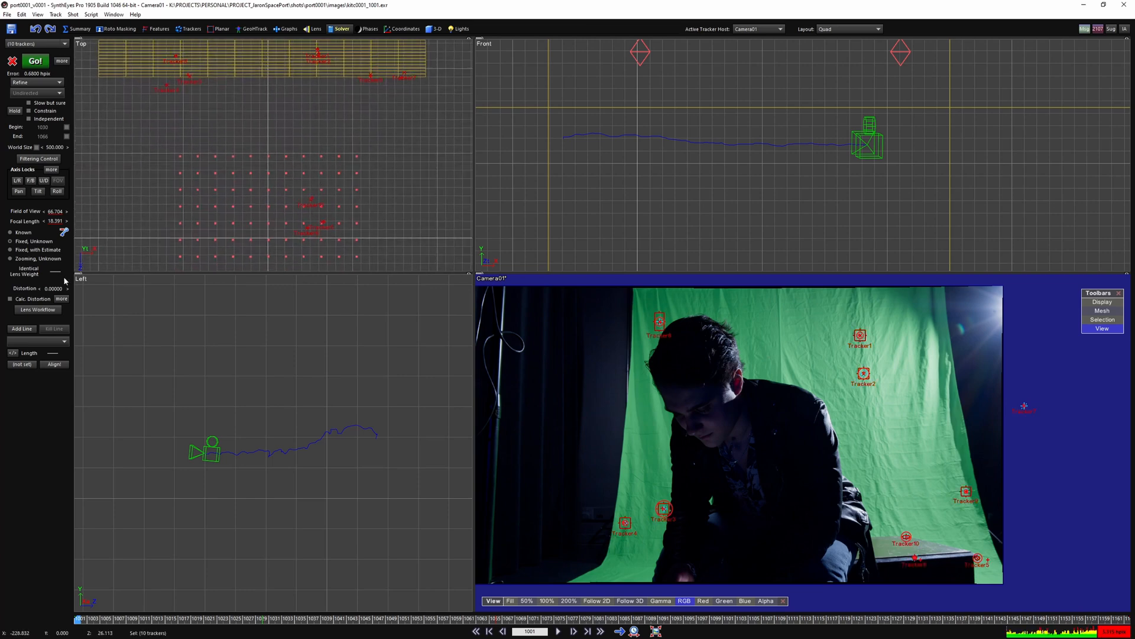
click(188, 28)
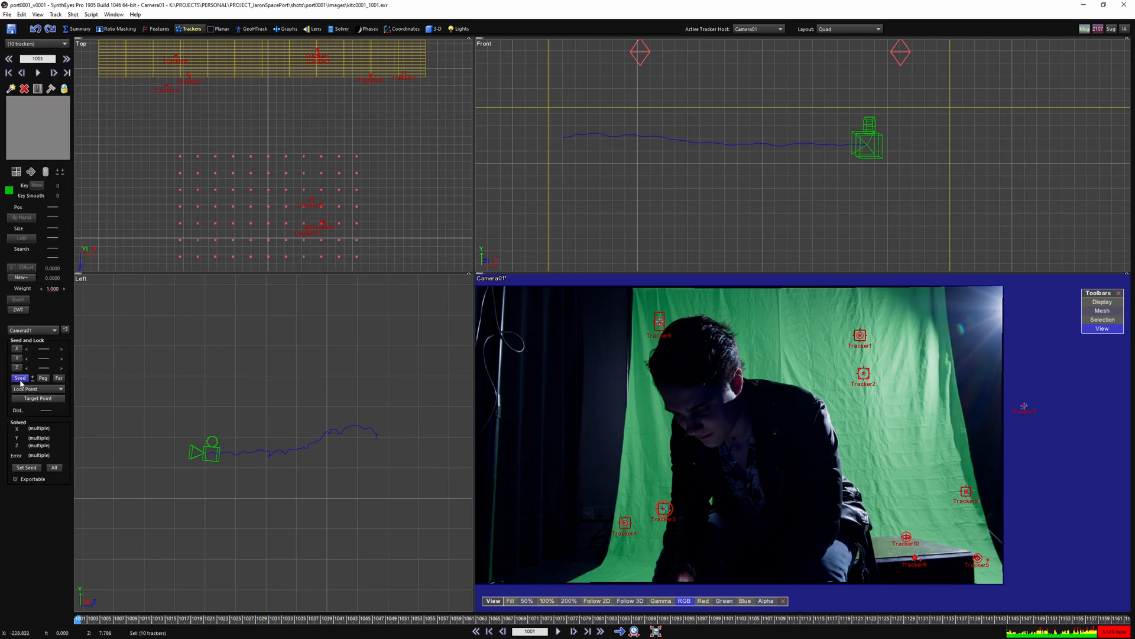
click(355, 236)
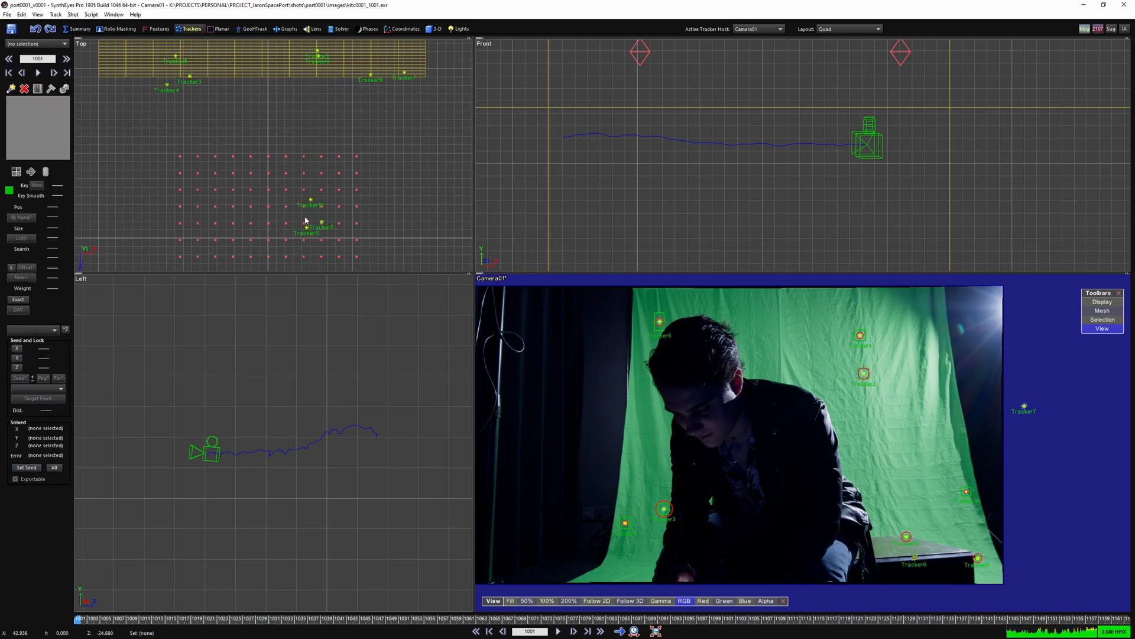
Return to the Solver room with the single Camera layout and show the 3D meshes over the footage
scroll(324, 194, up, 2)
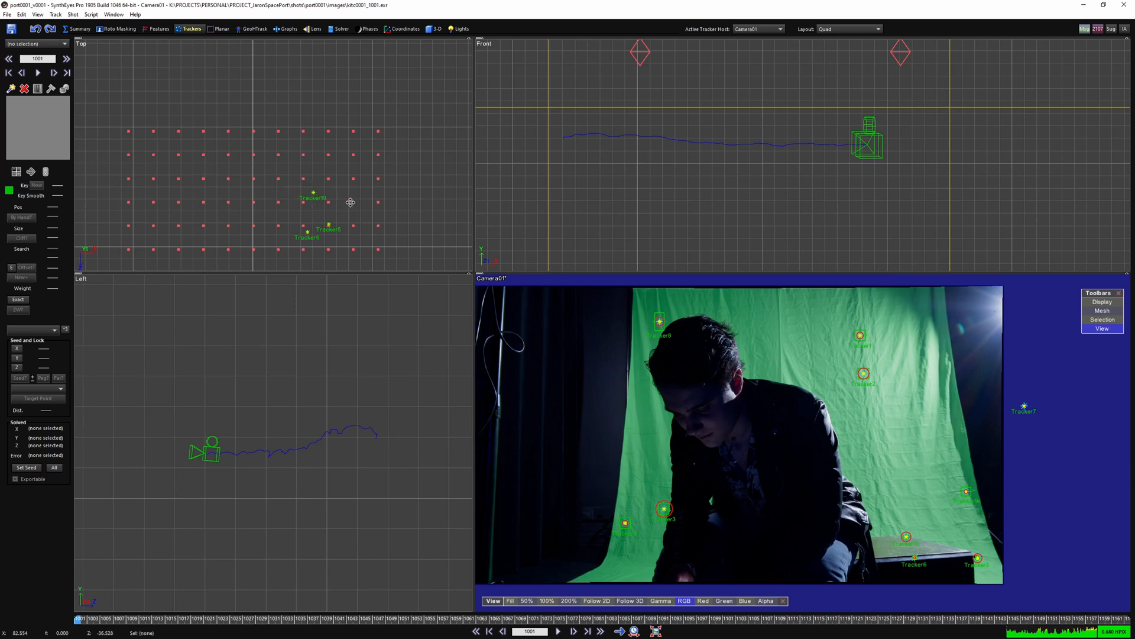
scroll(348, 202, down, 2)
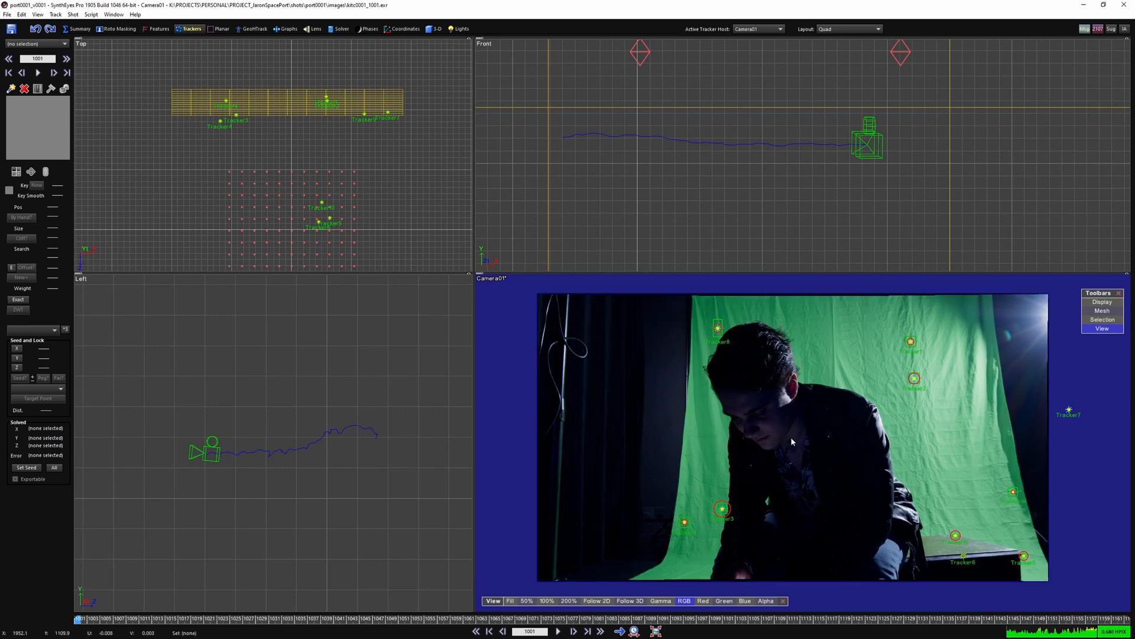
click(334, 29)
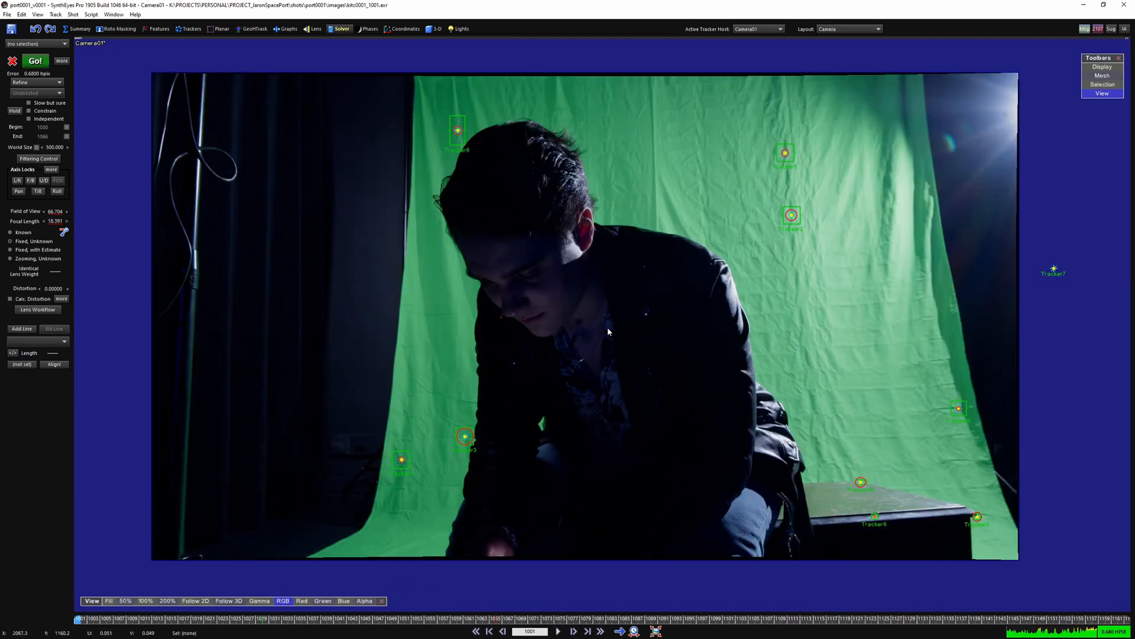
key(shift+q)
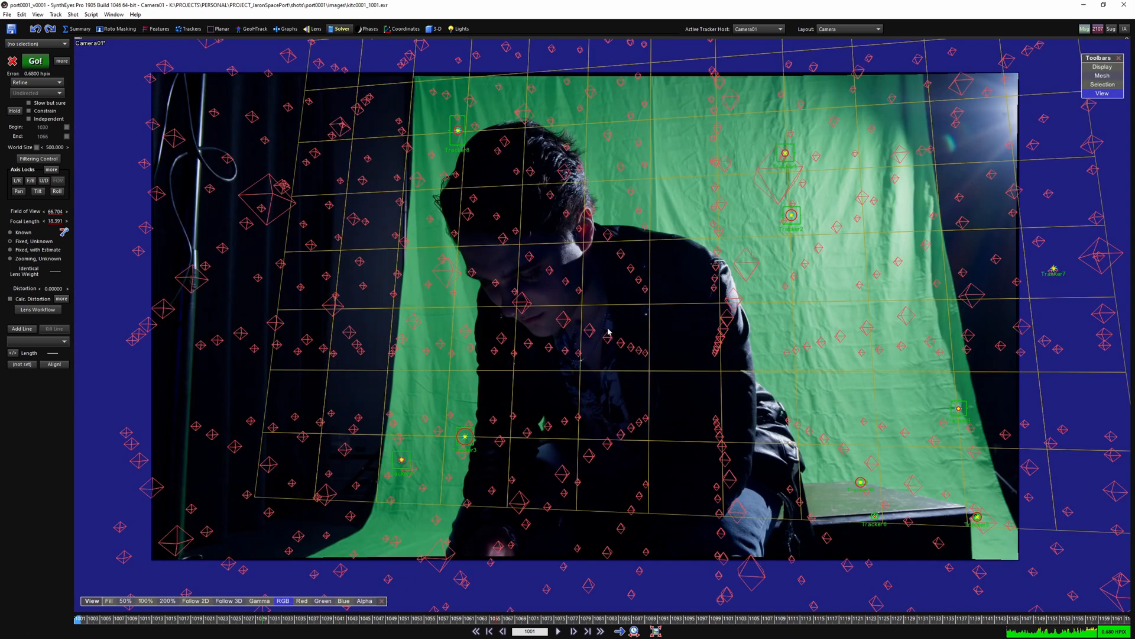
right_click(592, 290)
mouse_move(643, 324)
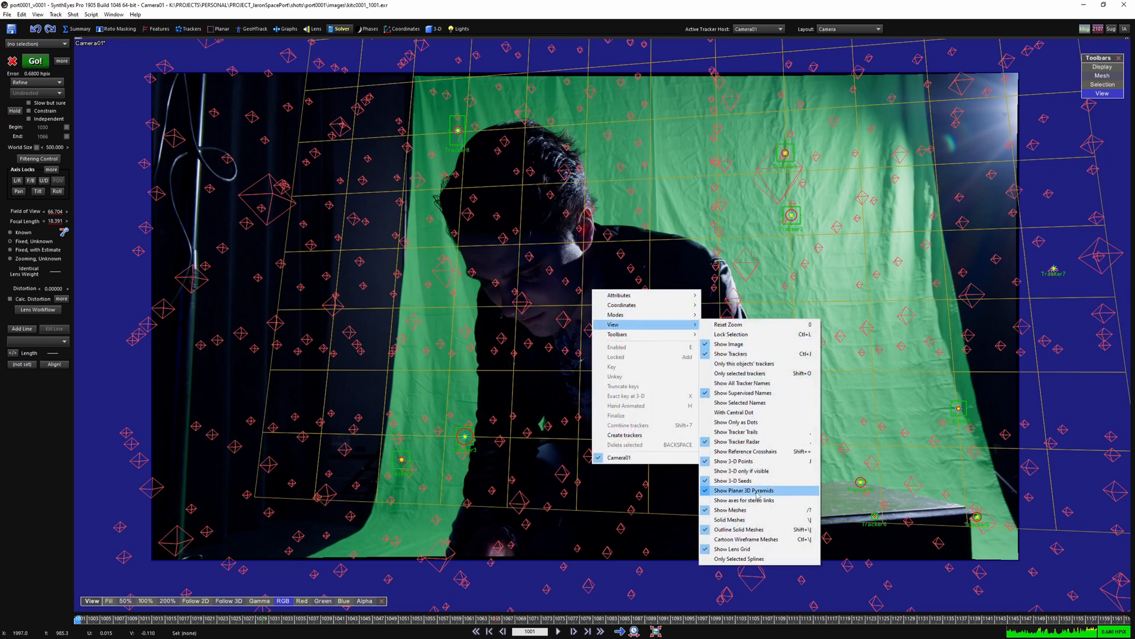
click(669, 494)
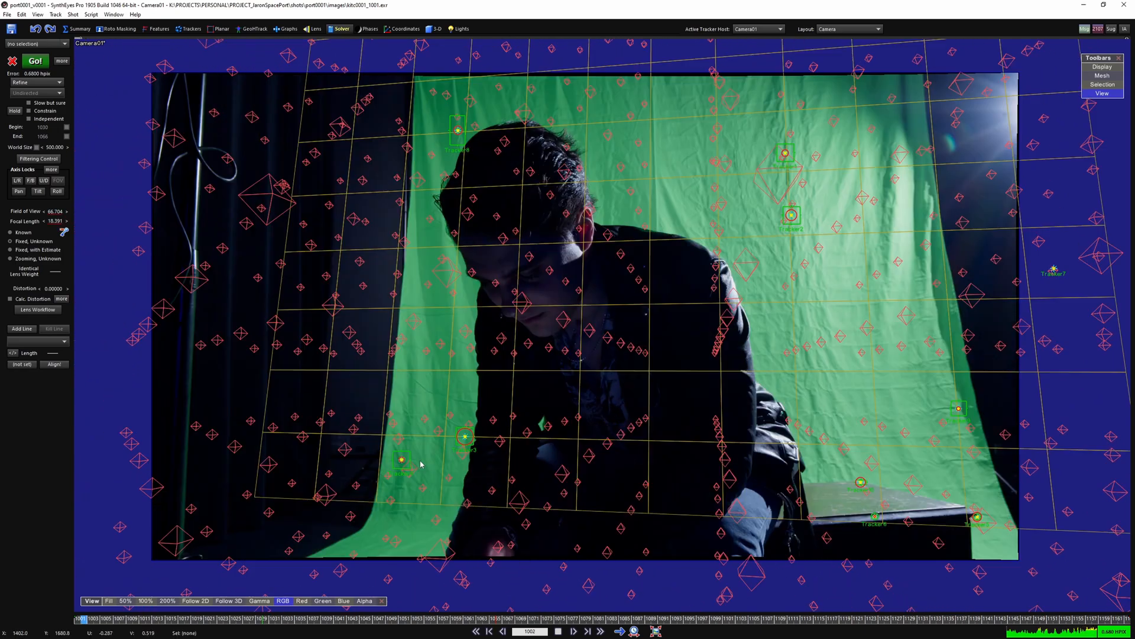
Play the shot from the first frame and inspect the overlaid meshes and trackers against the green screen for sliding
key(space)
scroll(390, 460, up, 4)
scroll(390, 463, up, 3)
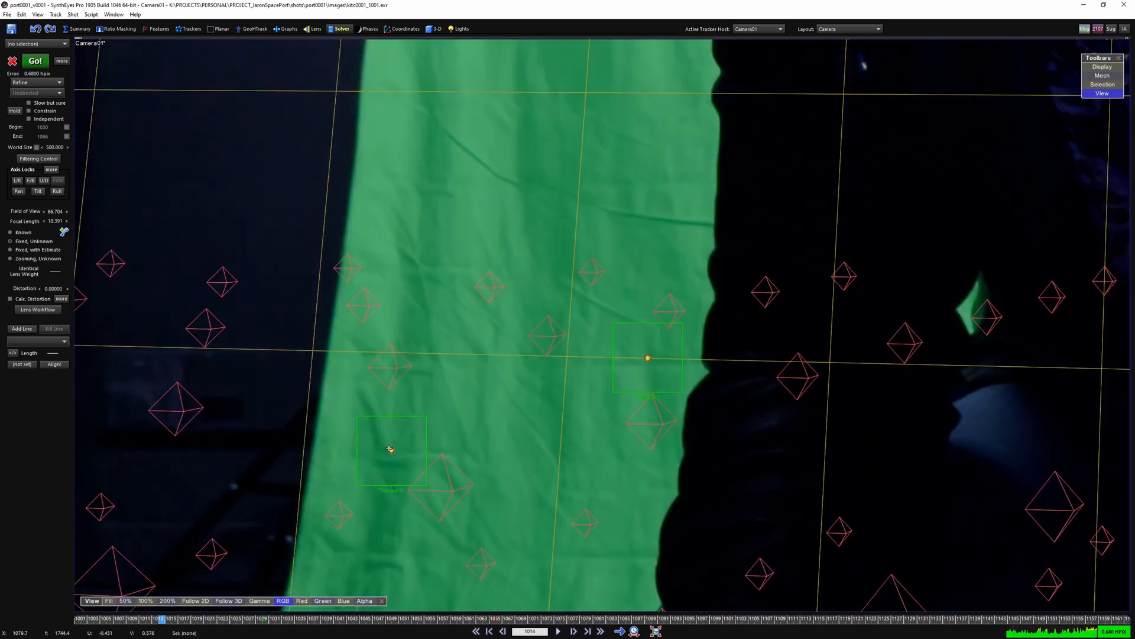
scroll(418, 428, down, 8)
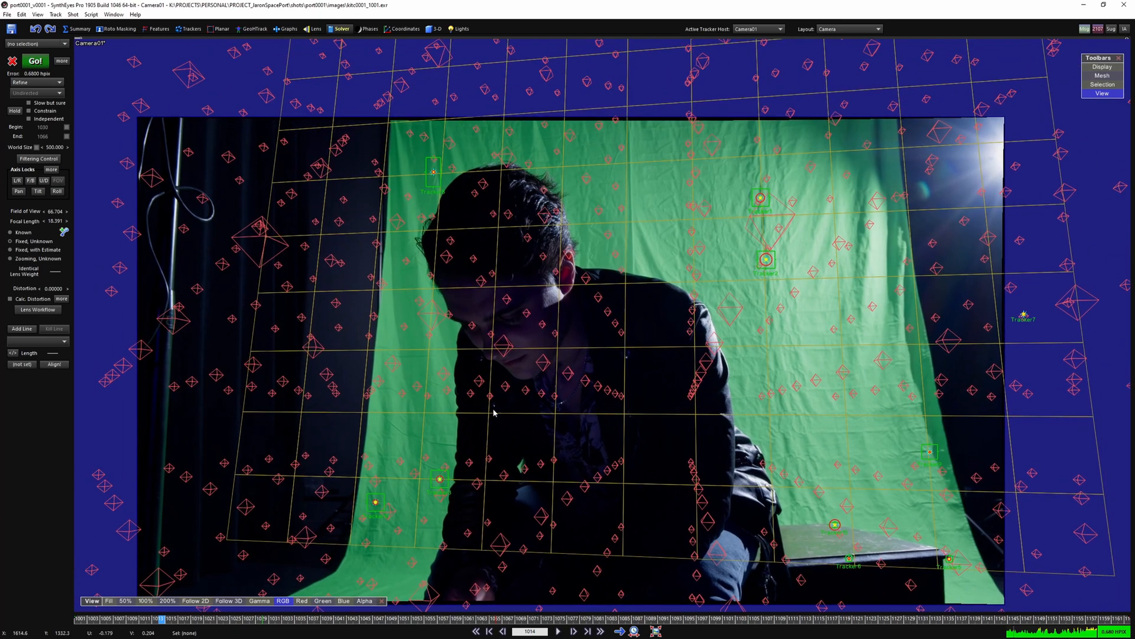
middle_drag(494, 412, 556, 400)
scroll(556, 409, up, 1)
key(space)
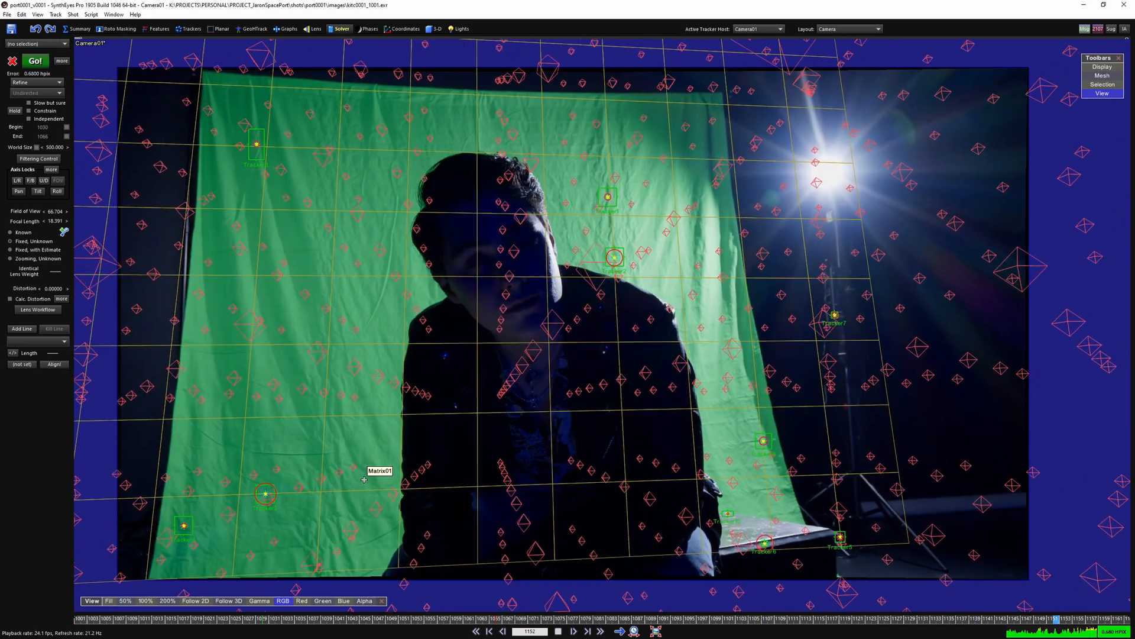
key(shift+a)
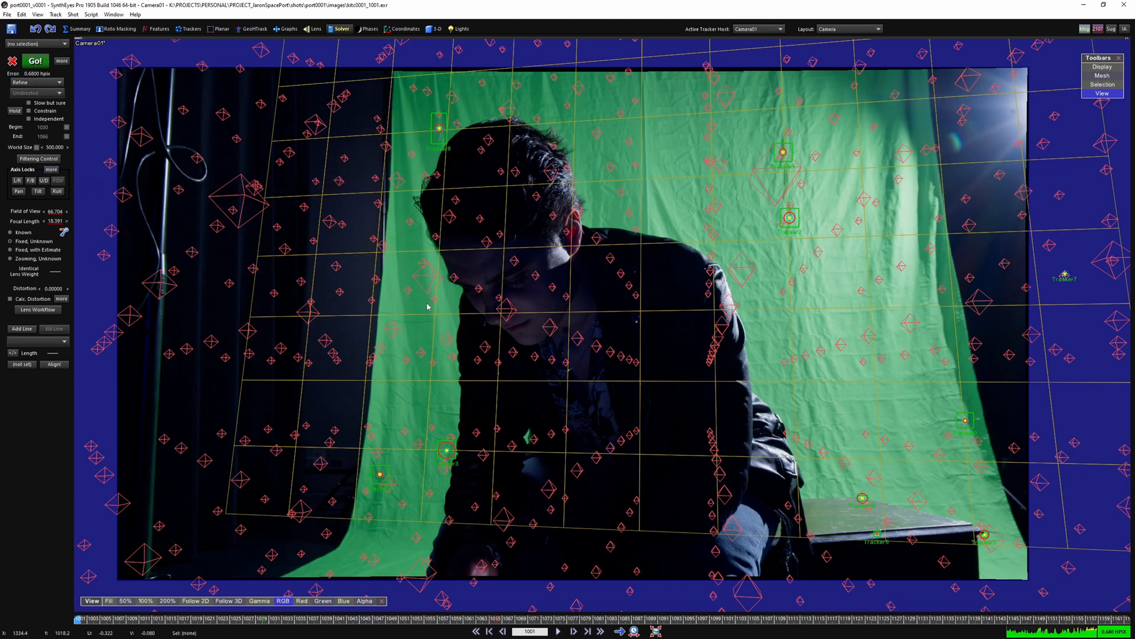
key(space)
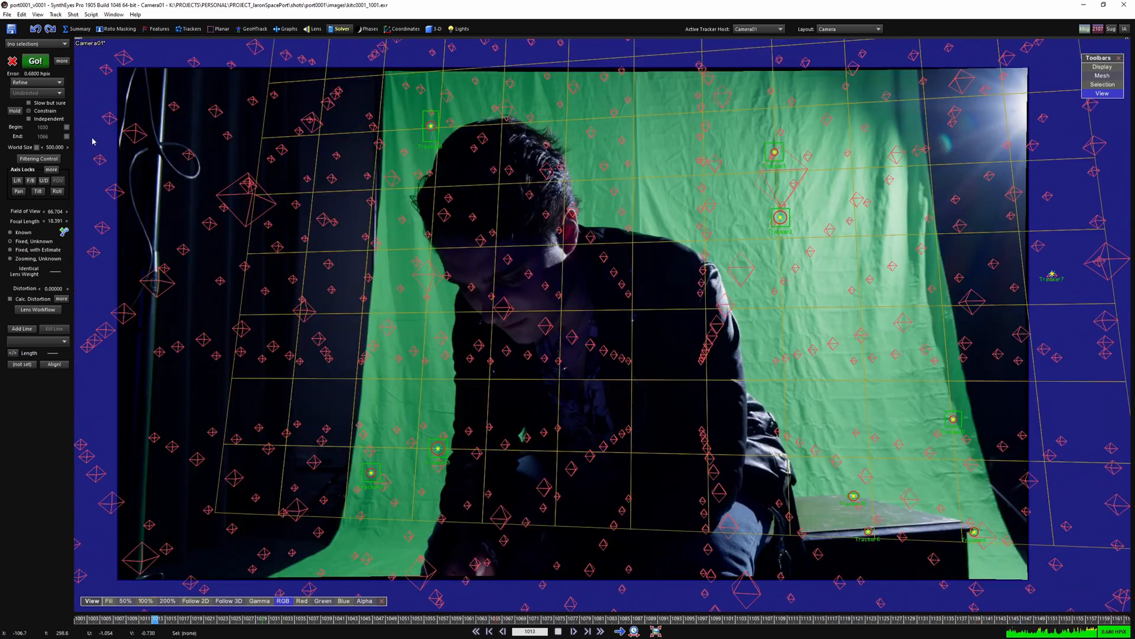
Open the camera's hard and soft lock controls and a floating Graph Editor, arranged side by side over the footage
click(53, 171)
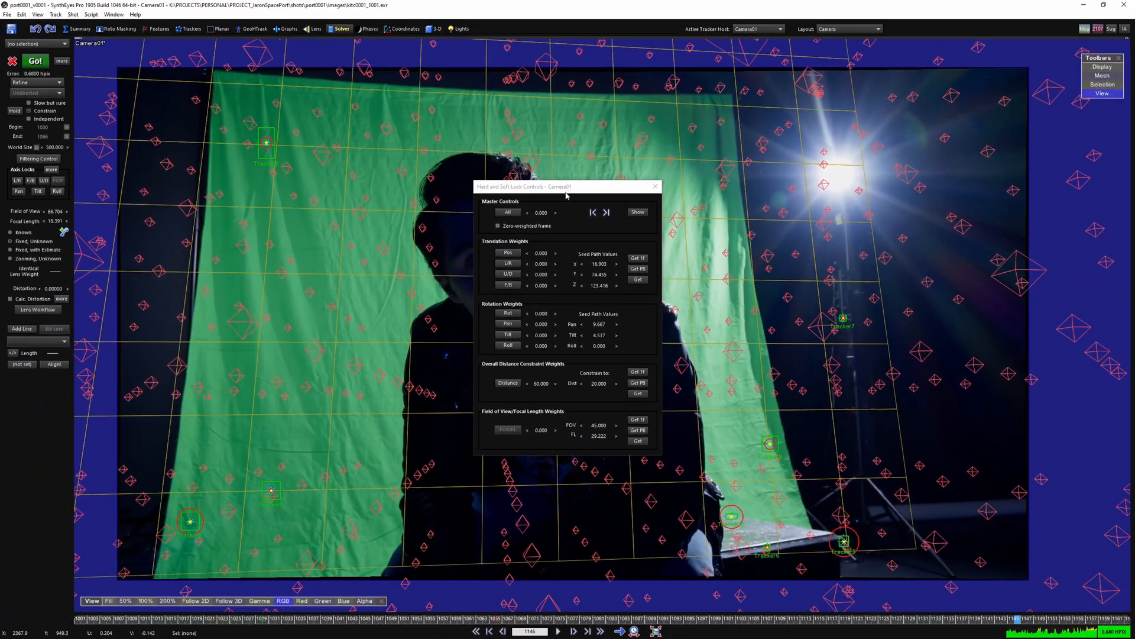
drag(563, 153, 149, 150)
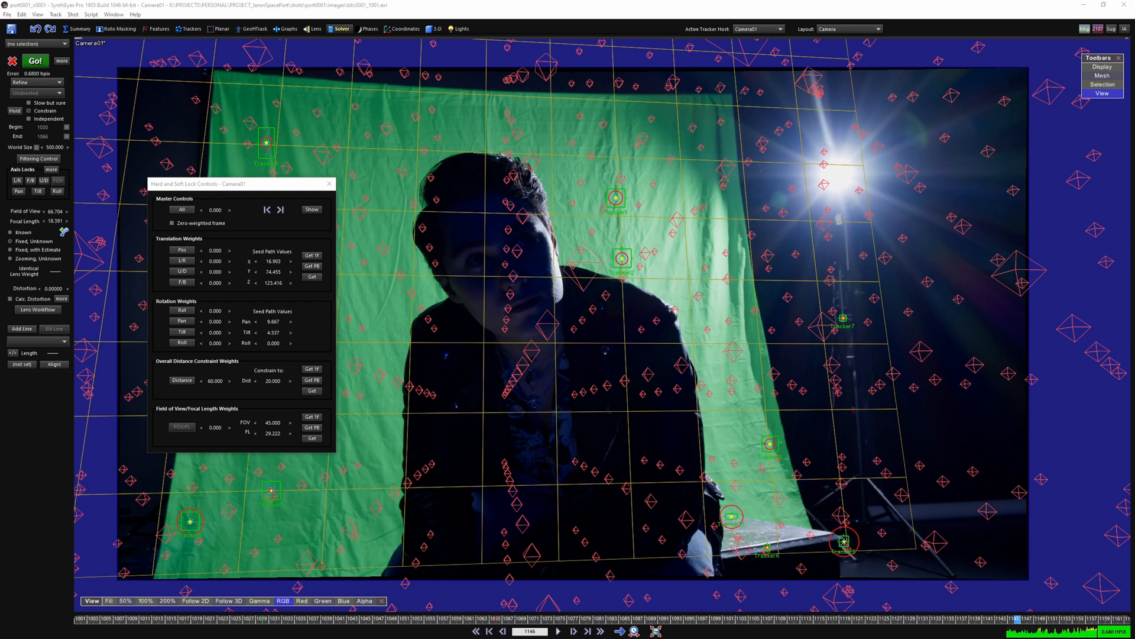
drag(1134, 123, 318, 105)
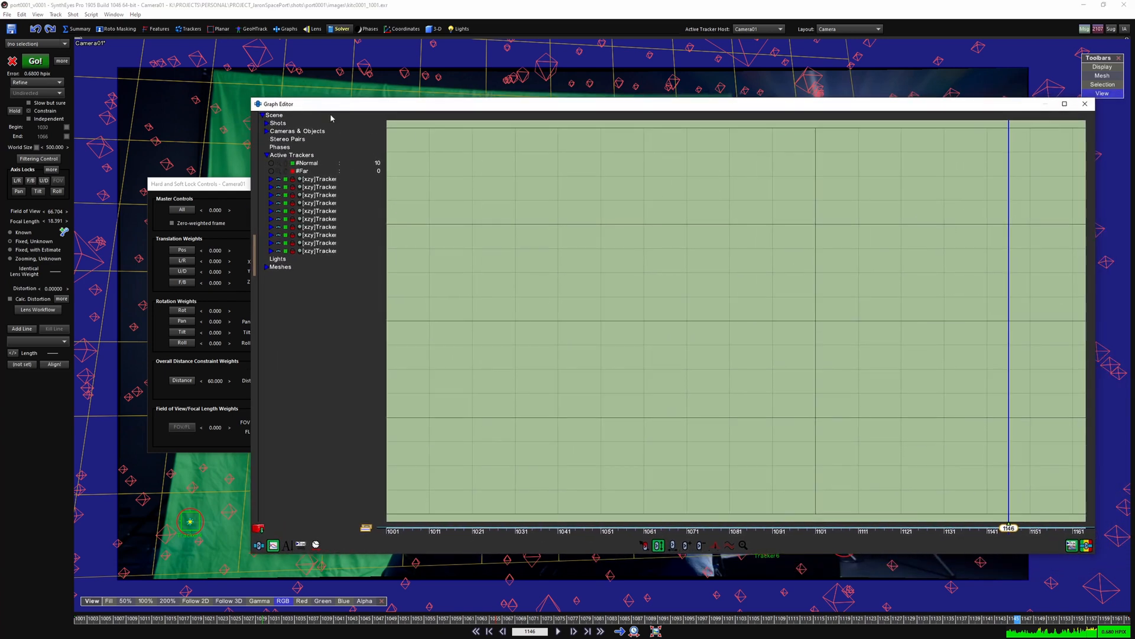
Expand Camera01 in the Graph Editor, review its solved velocity, solved path and seed path curves, and list the individual Solved Path channels
click(266, 156)
click(266, 131)
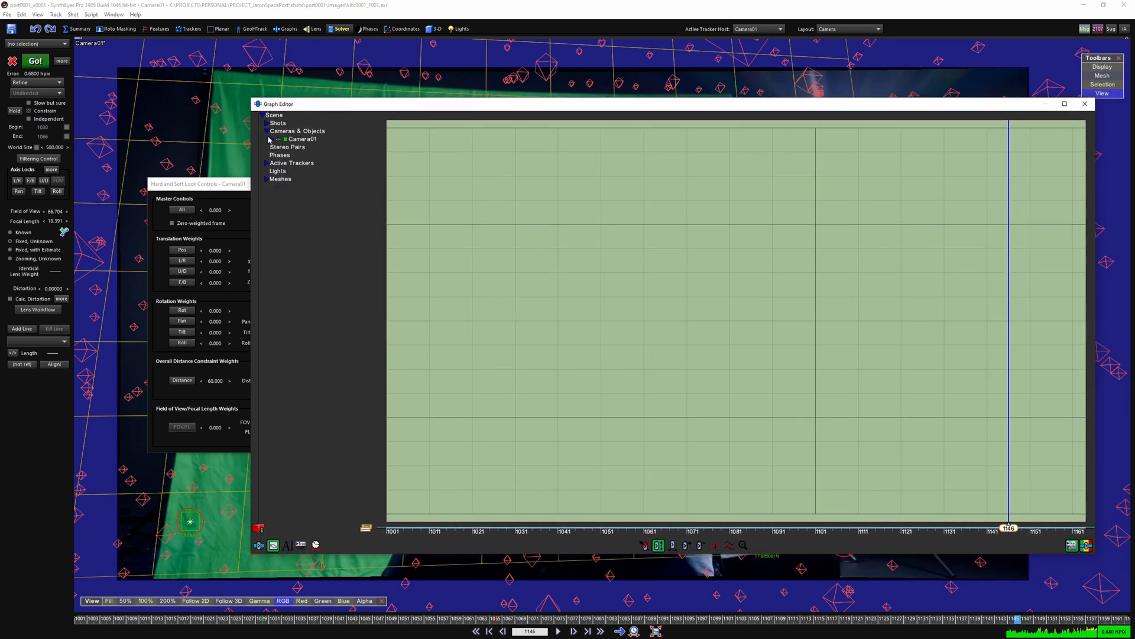
click(271, 140)
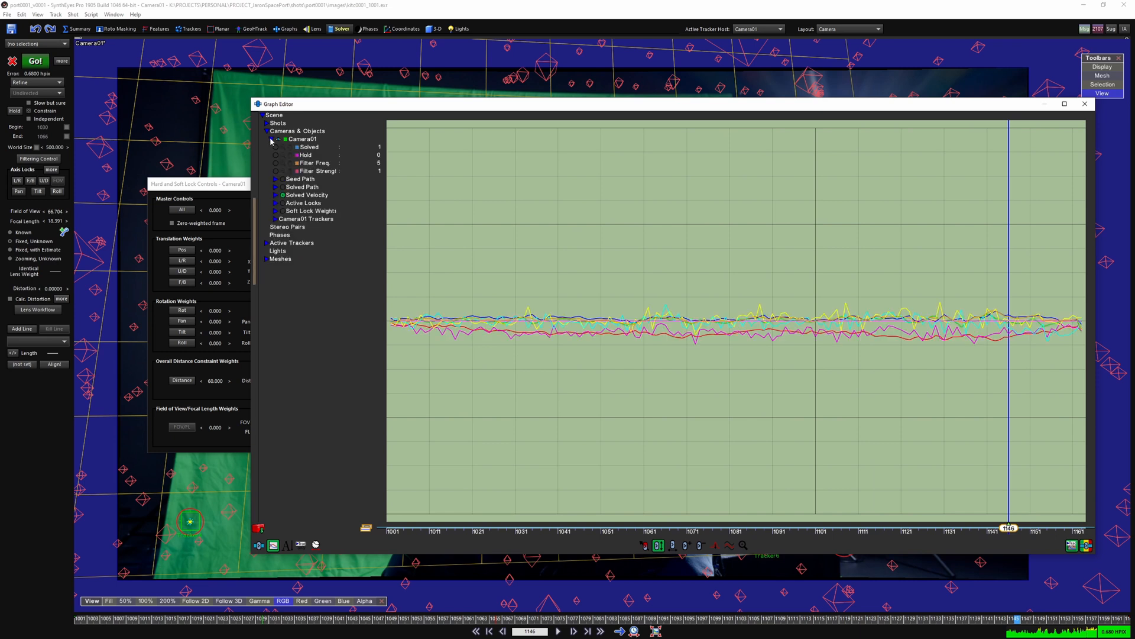
click(282, 195)
click(283, 186)
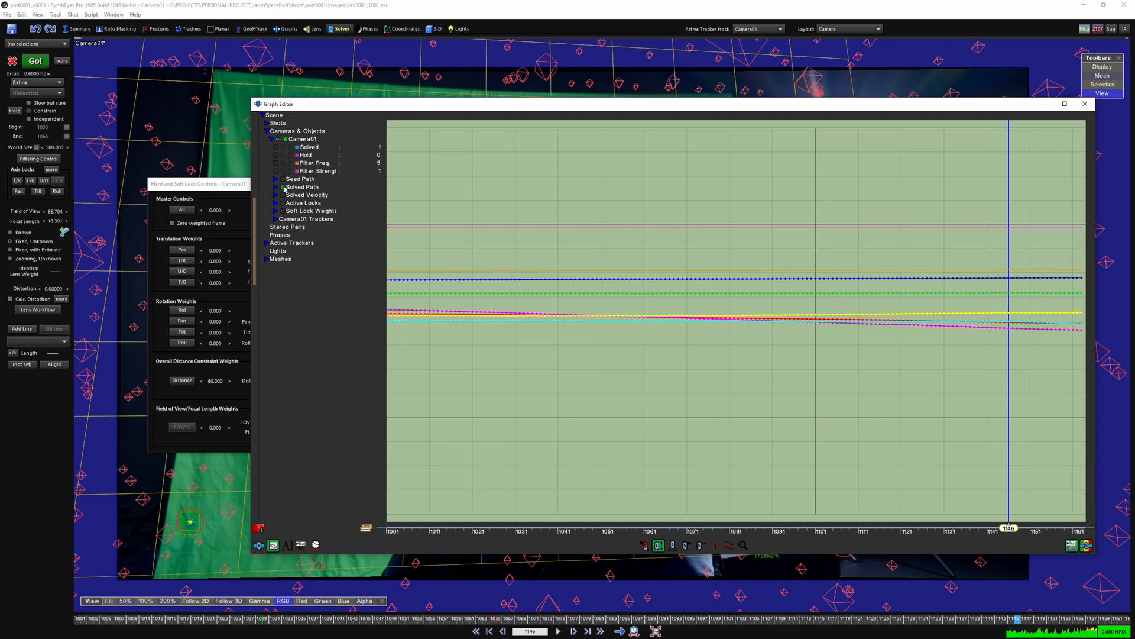
click(283, 179)
click(283, 179)
click(275, 186)
click(282, 187)
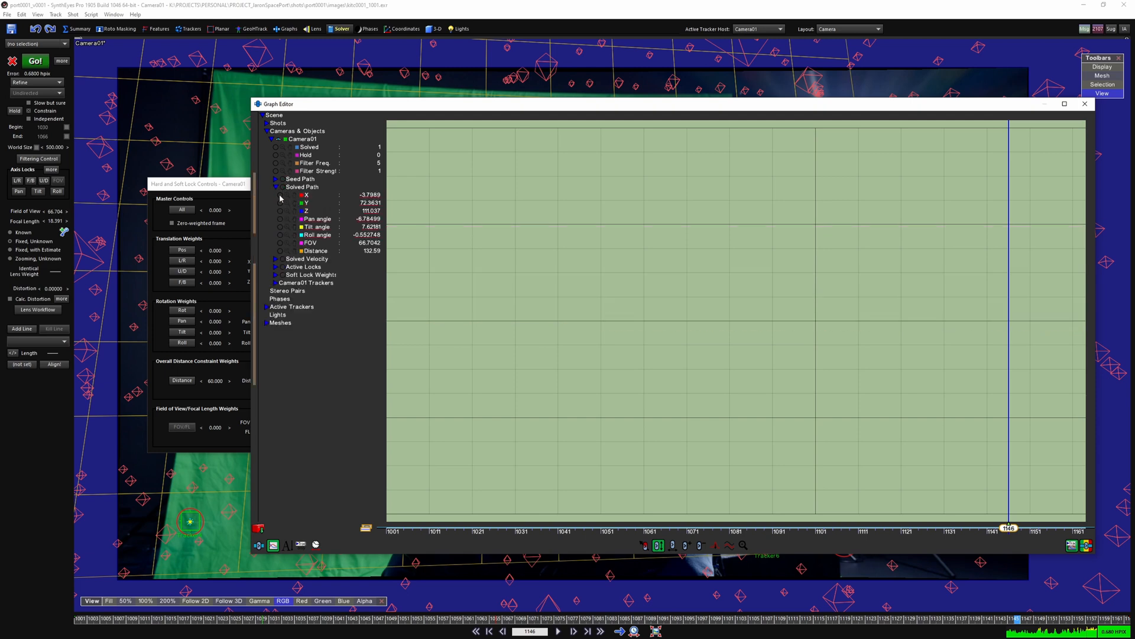
Graph only the solved path's X, Y and Z channels, scale the curves to fit, and switch the graph to a dark background
click(280, 195)
click(280, 203)
click(280, 211)
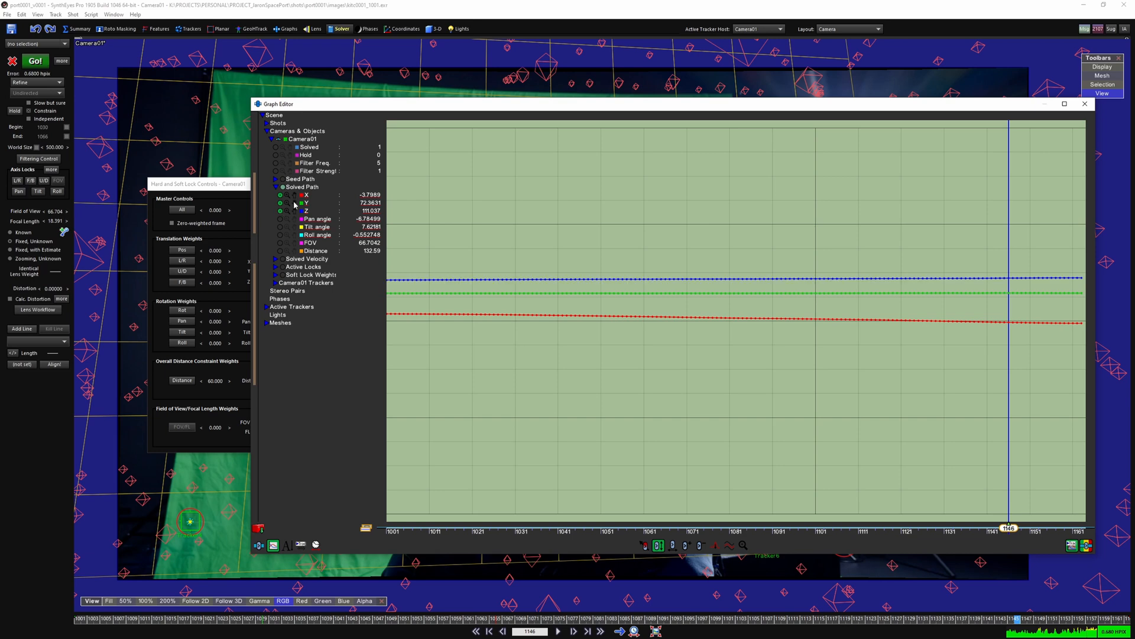
double_click(294, 203)
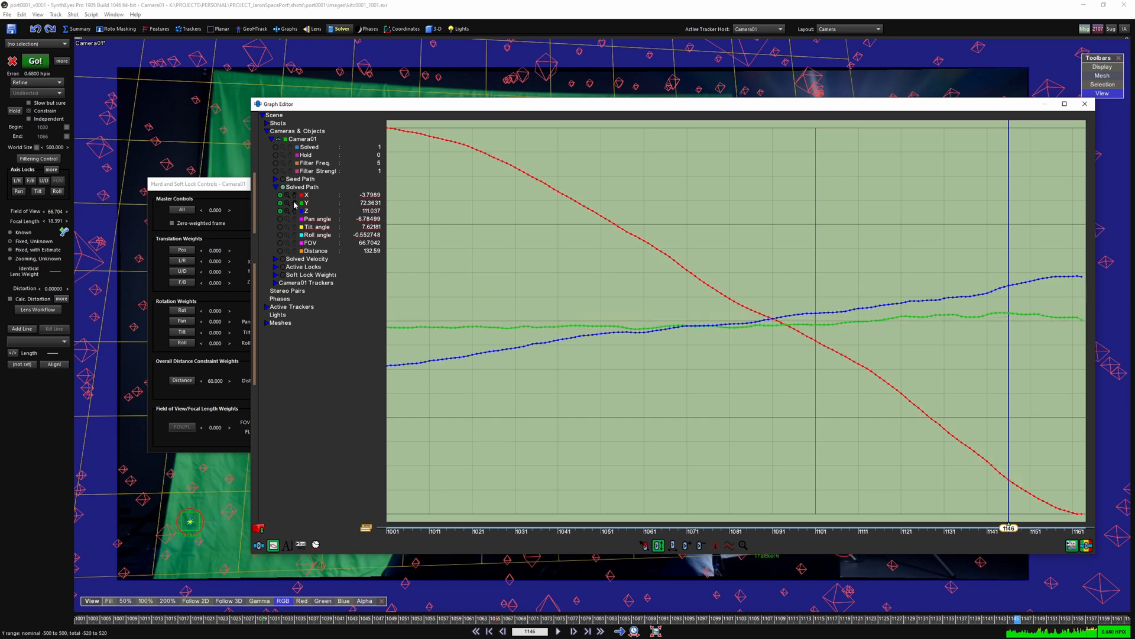
click(1086, 546)
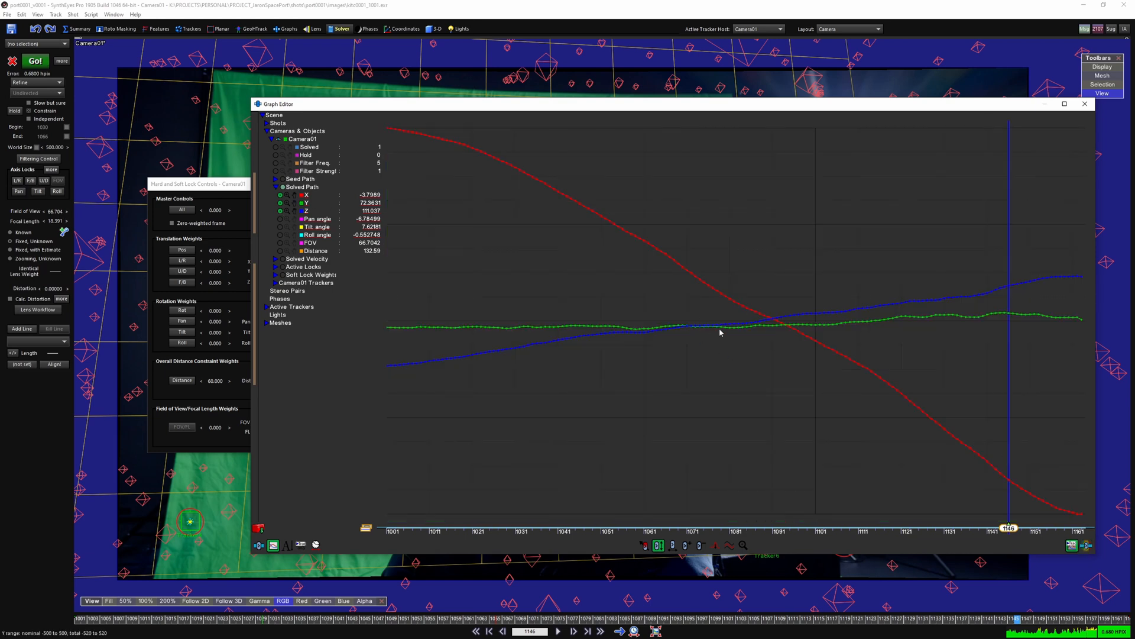
Play the shot from the first frame and examine the solved X, Y and Z curves along the timeline
scroll(753, 349, down, 2)
key(shift+a)
key(space)
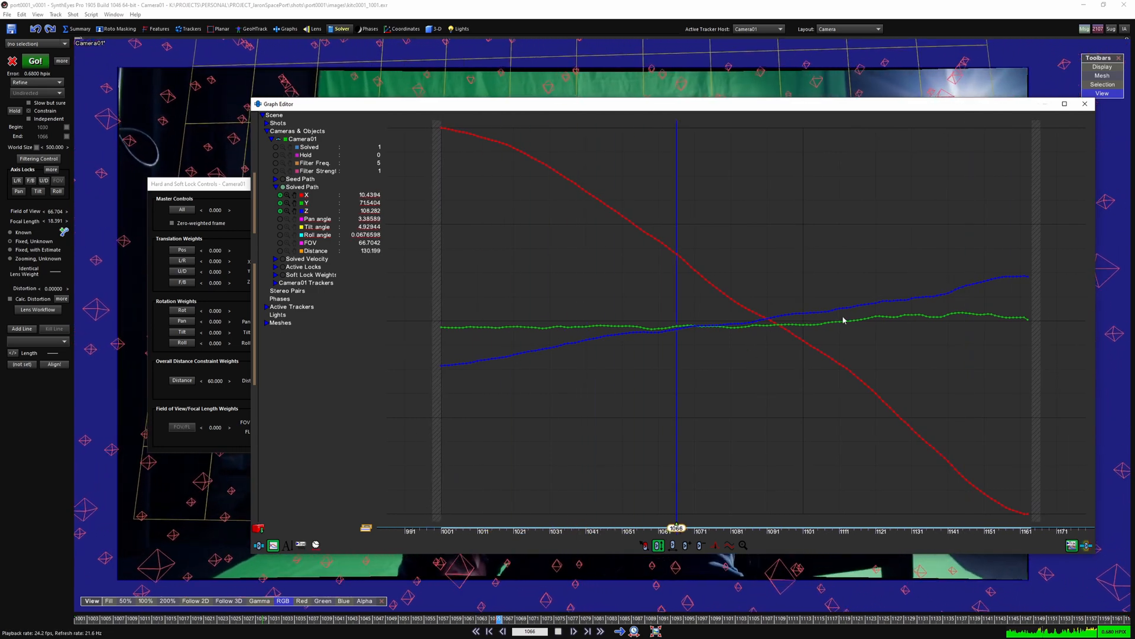
click(875, 320)
Hide the solved path curves and graph the seed path's X, Y and Z channels instead
click(281, 211)
click(280, 203)
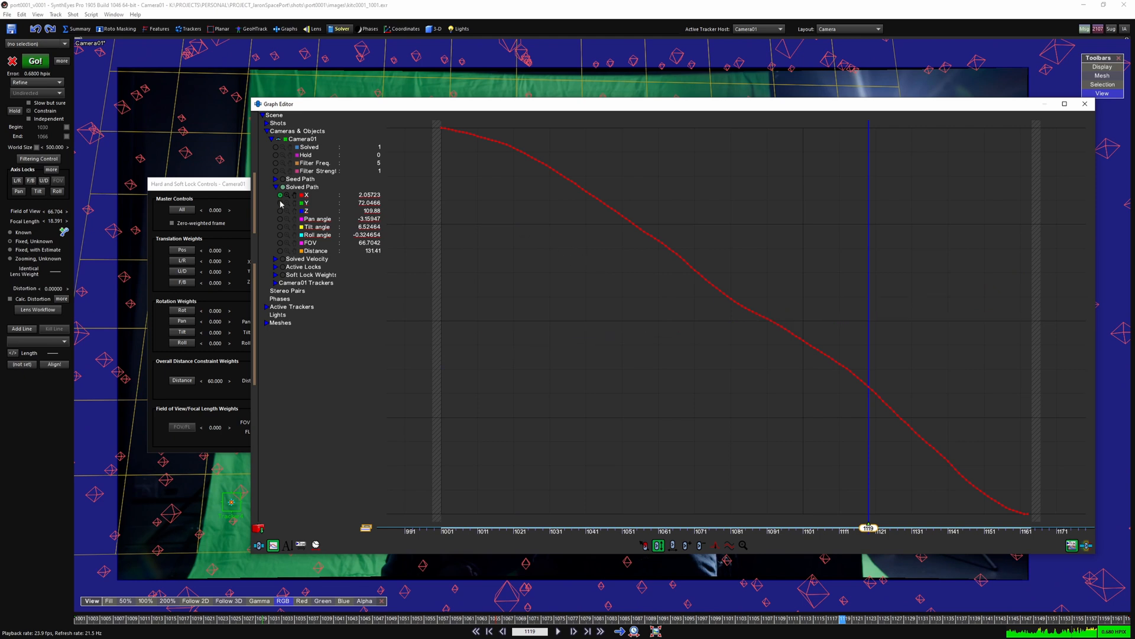
click(280, 194)
click(282, 179)
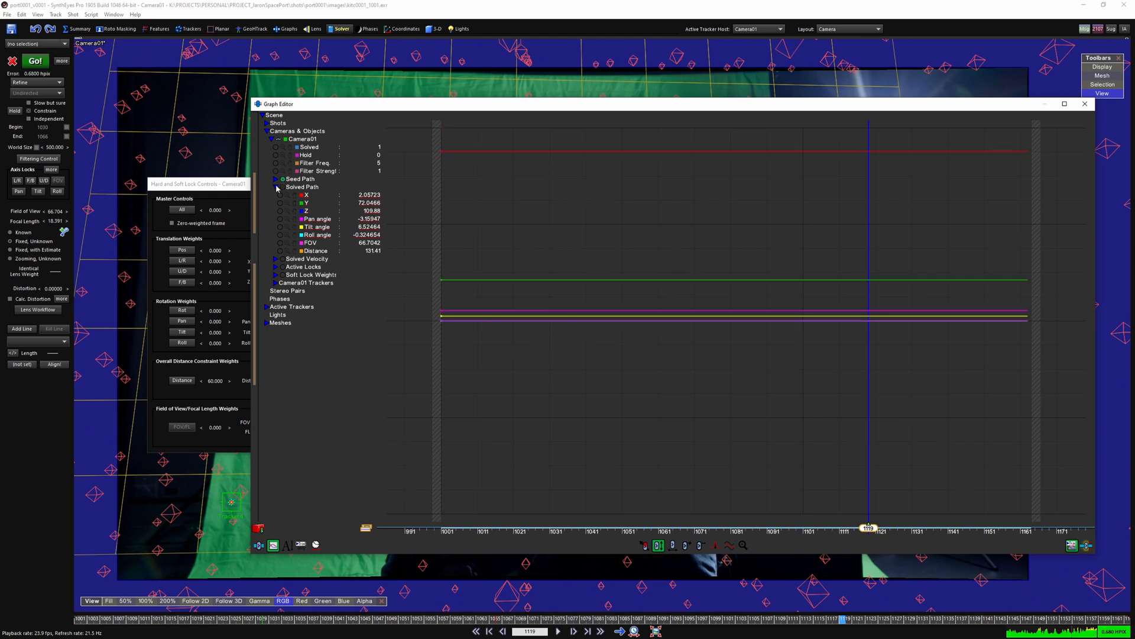
click(276, 186)
click(277, 179)
click(282, 179)
click(280, 187)
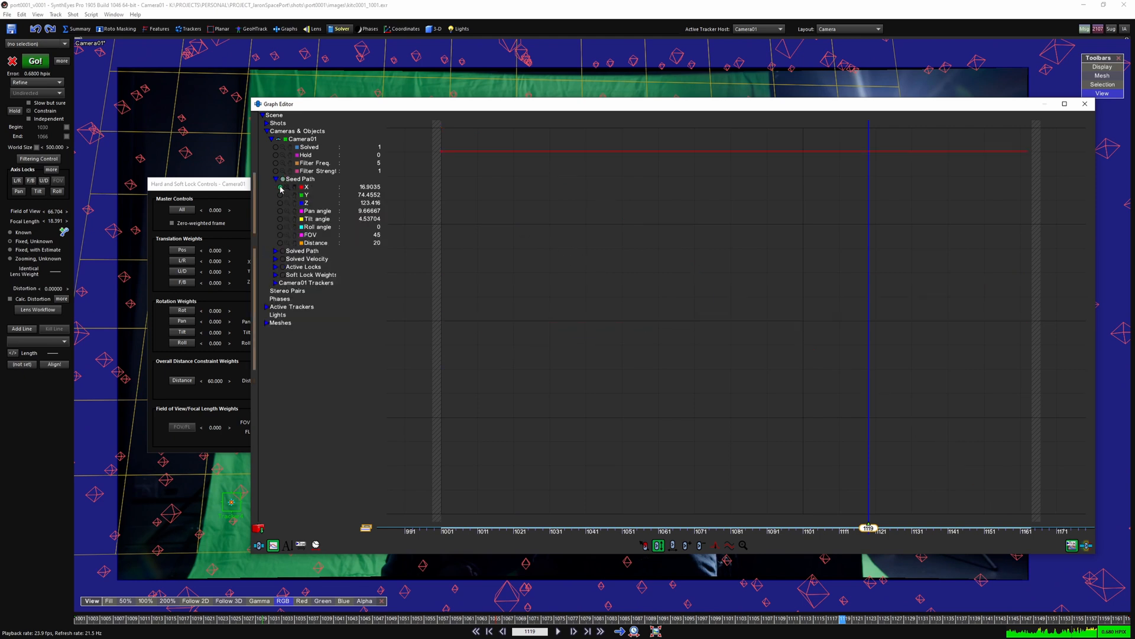
click(281, 195)
scroll(709, 225, down, 2)
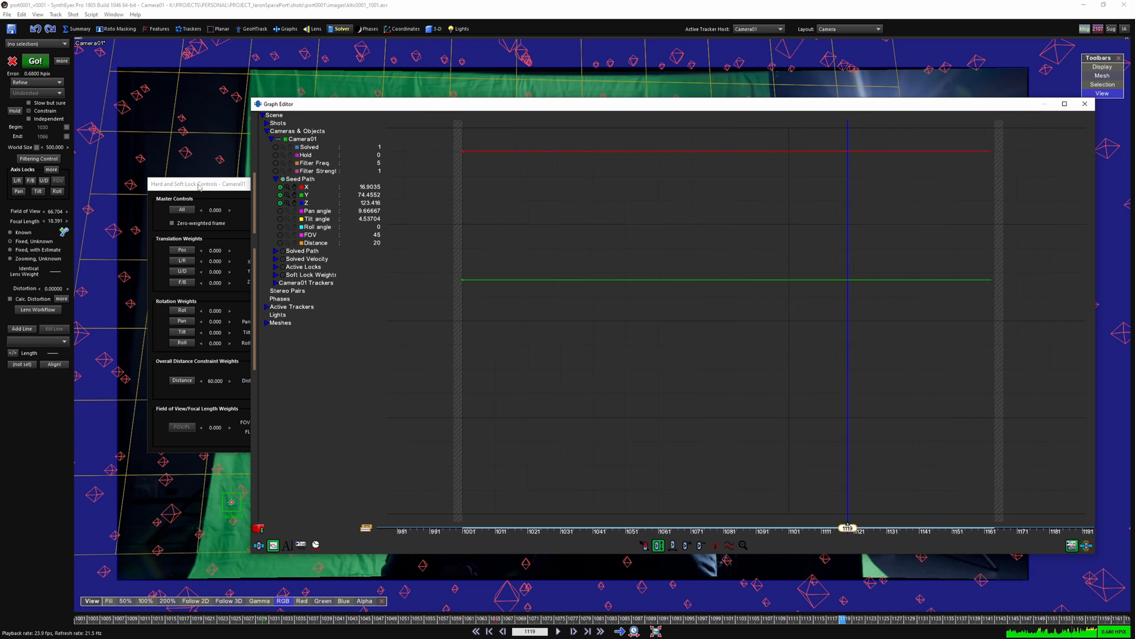
Copy the solved camera path into the seed path for the whole playback range using the lock controls
drag(200, 187, 155, 187)
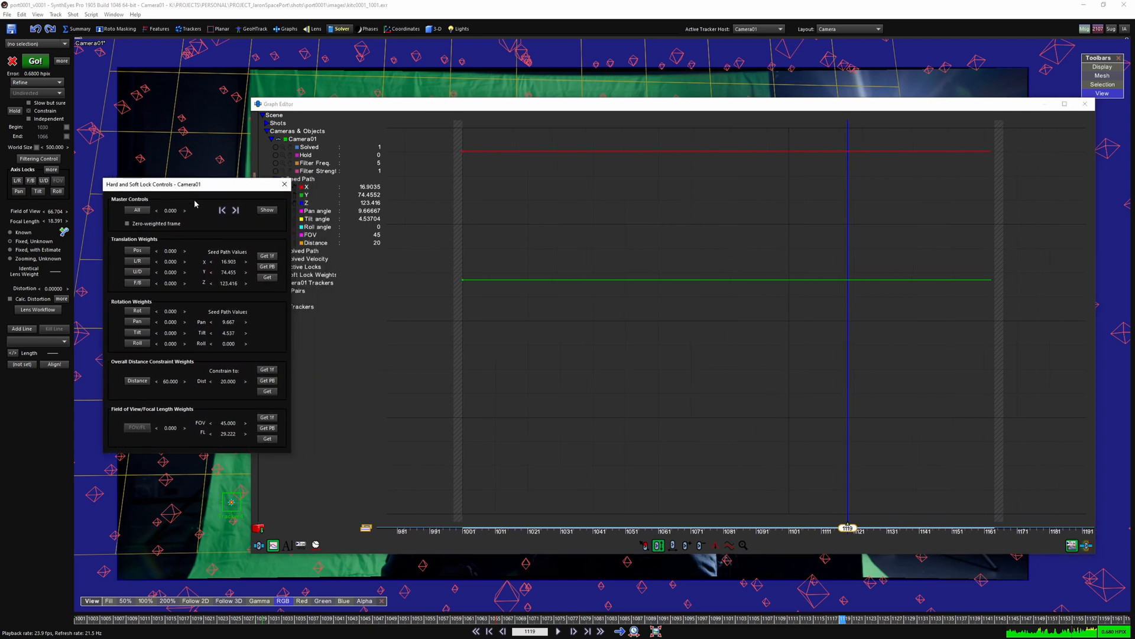
click(266, 267)
click(568, 352)
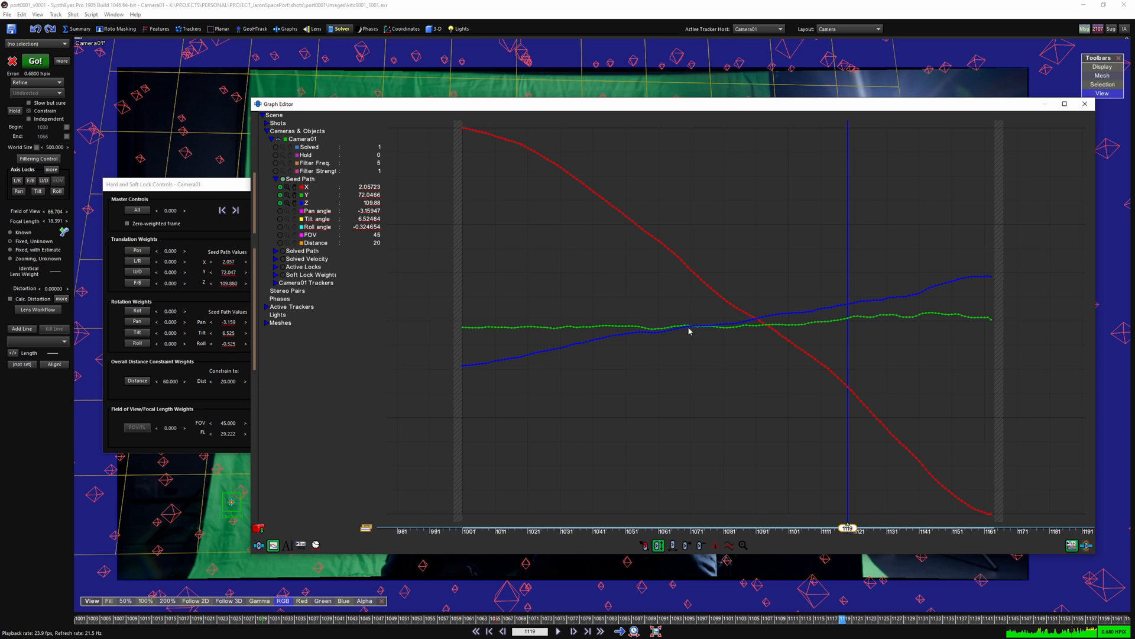
Lock the camera's position to the seed path on the L/R, U/D and F/B axes, starting at frame 1001
drag(222, 185, 210, 189)
key(space)
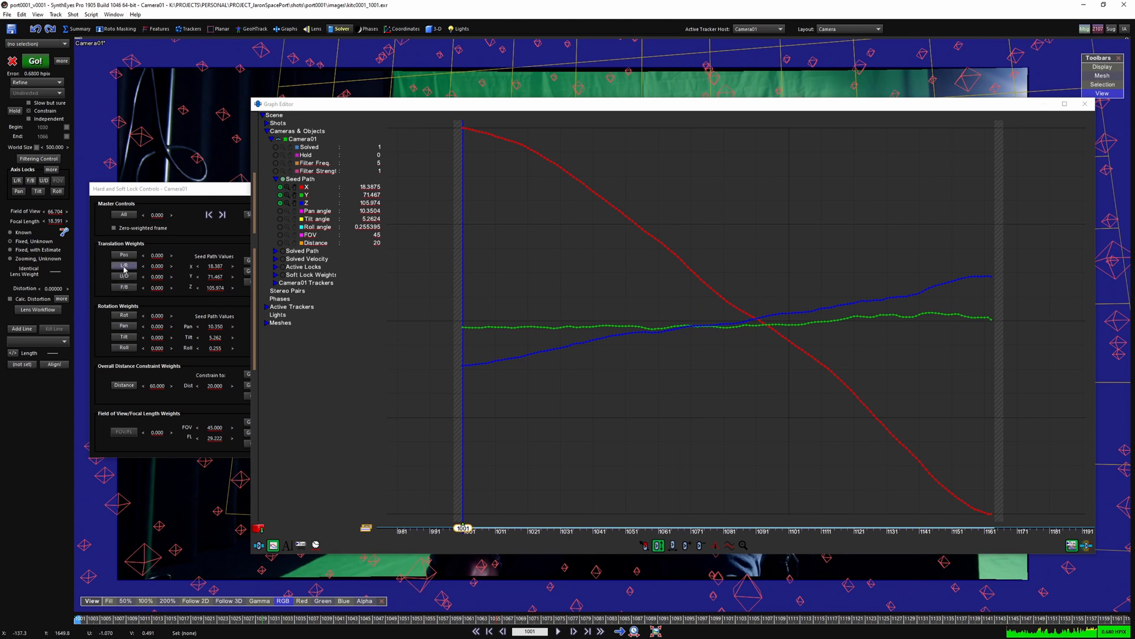
click(142, 196)
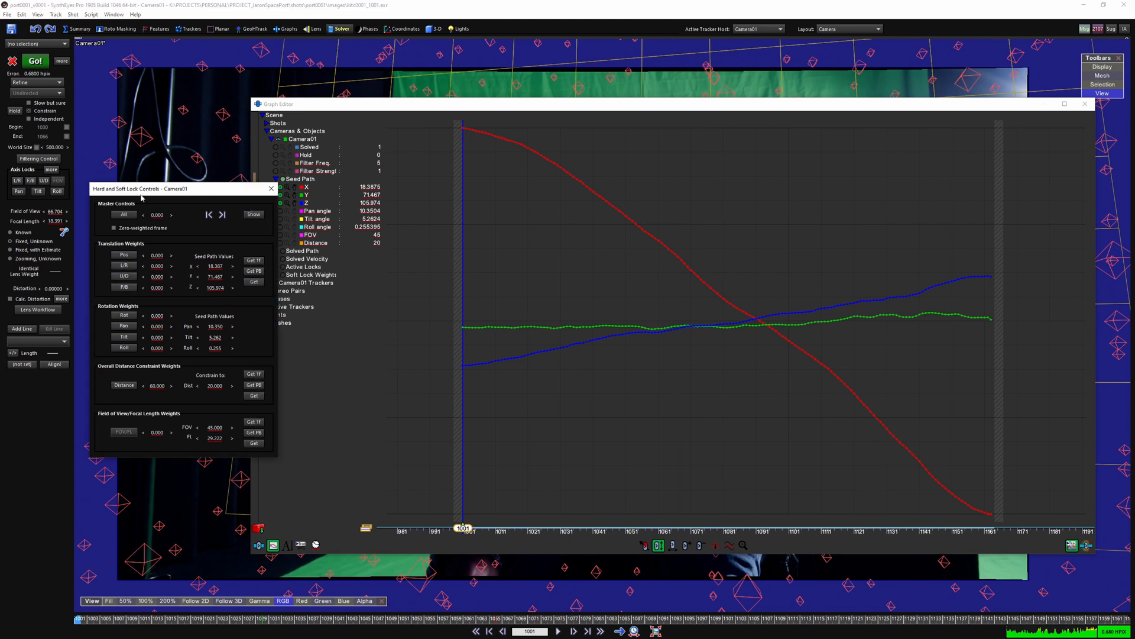
click(124, 255)
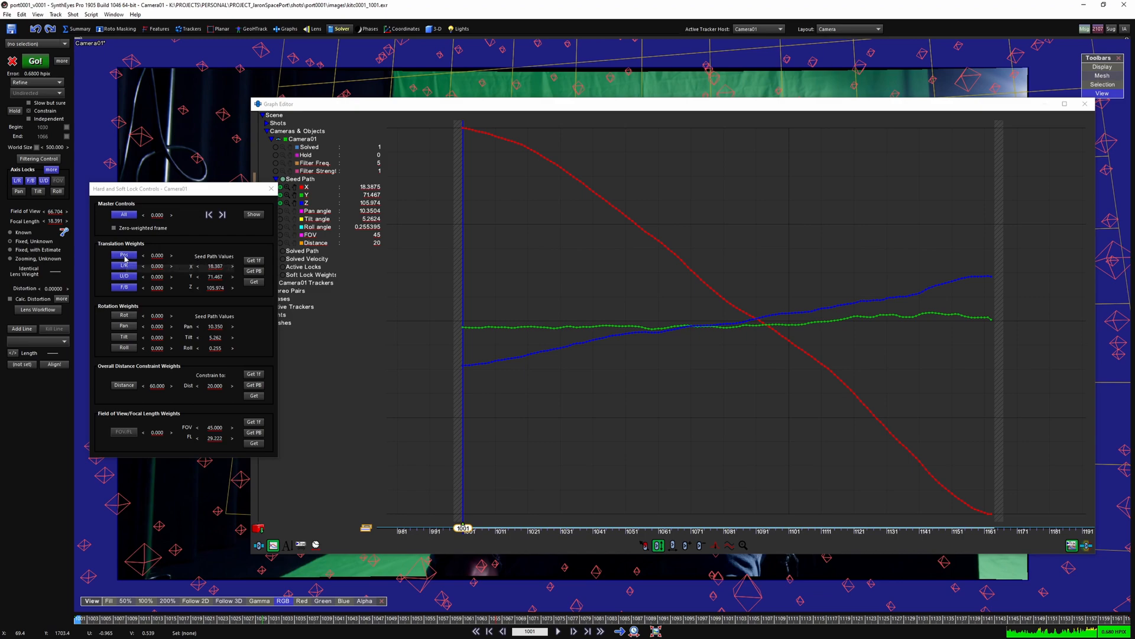
Review the seed path curves during playback, close the Graph Editor, and go to frame 1058
click(456, 612)
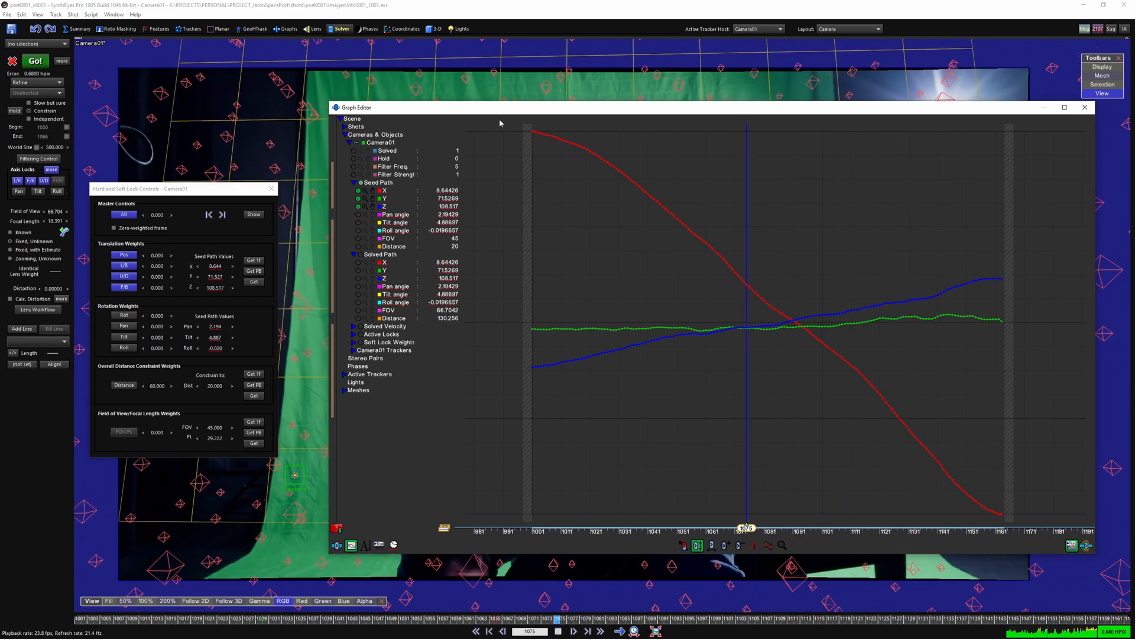
key(space)
click(1083, 109)
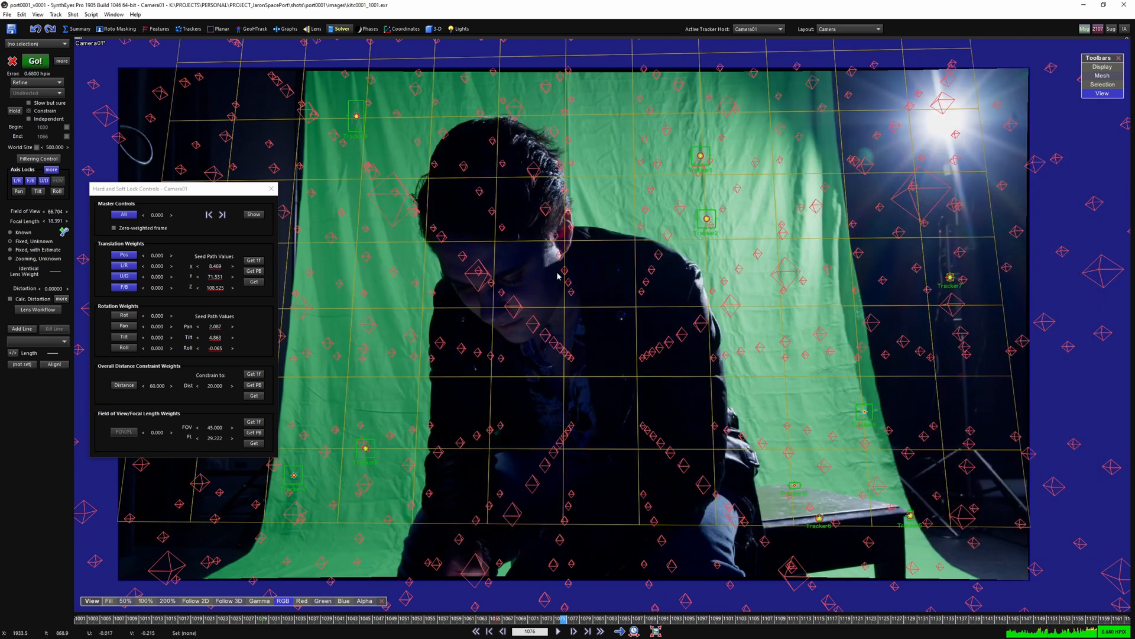
drag(513, 615, 453, 614)
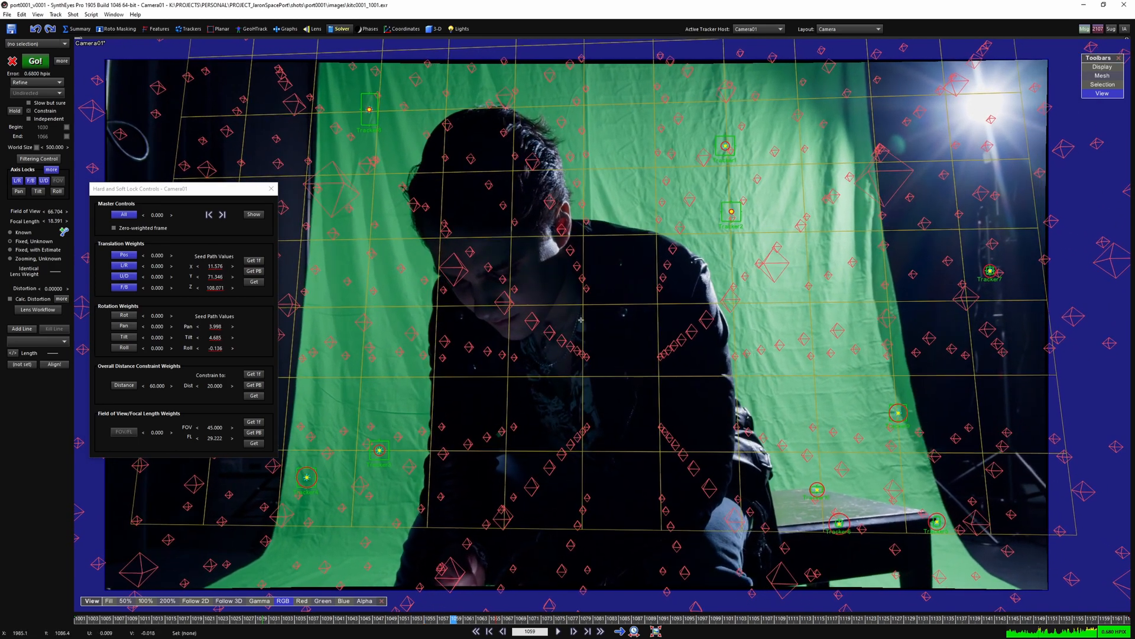
Solve the scene again in Refine mode with the position locks active and accept the solution
key(shift+g)
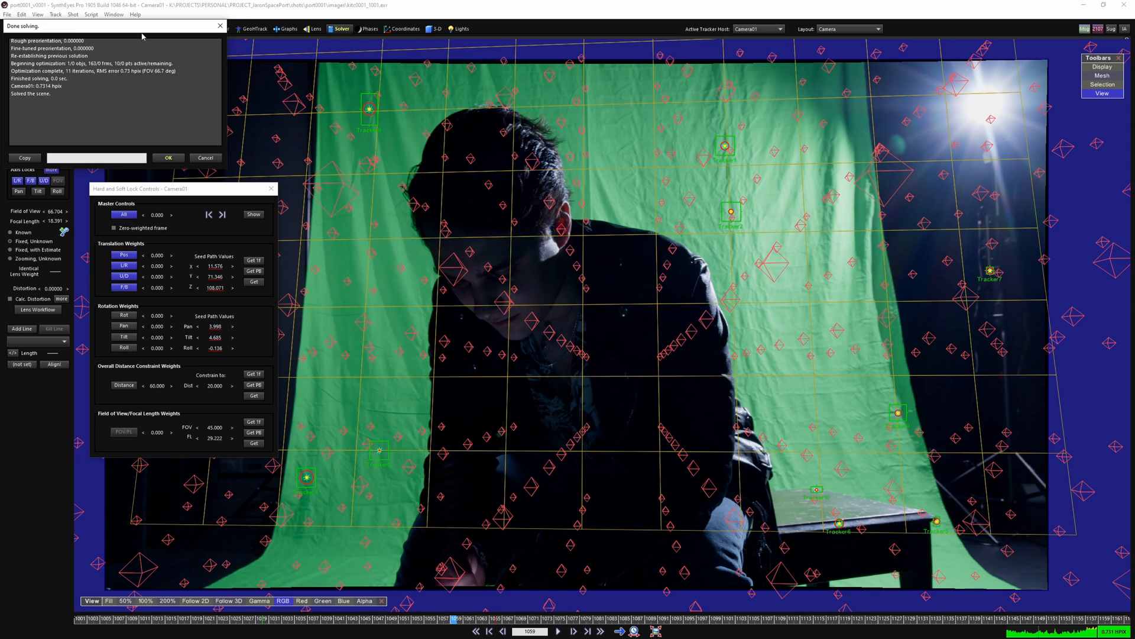
drag(142, 37, 567, 240)
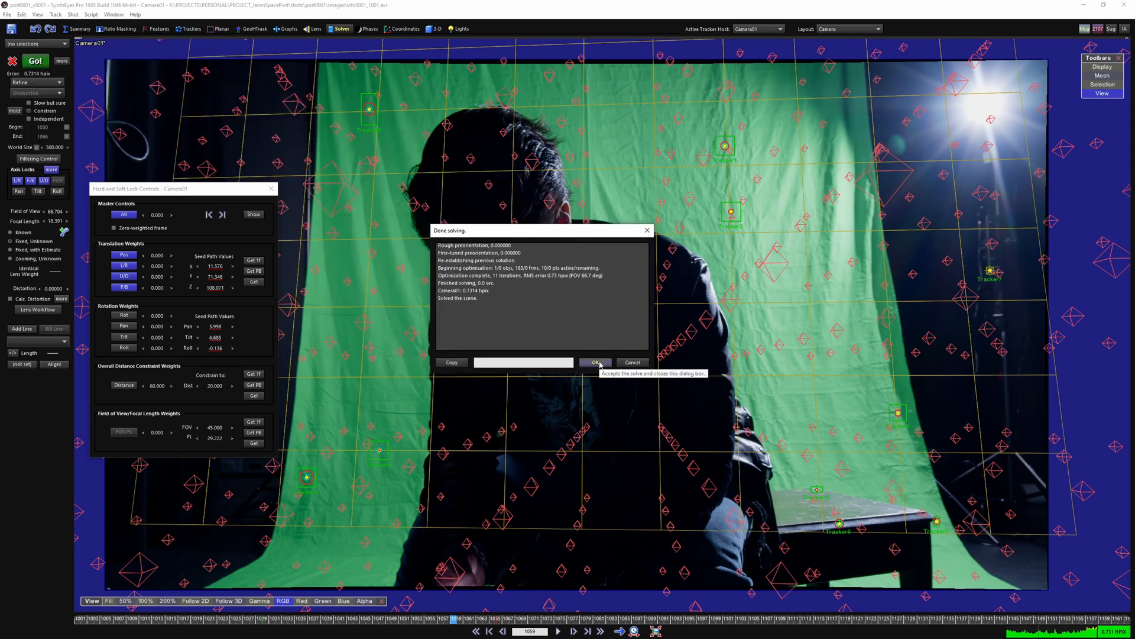
click(596, 362)
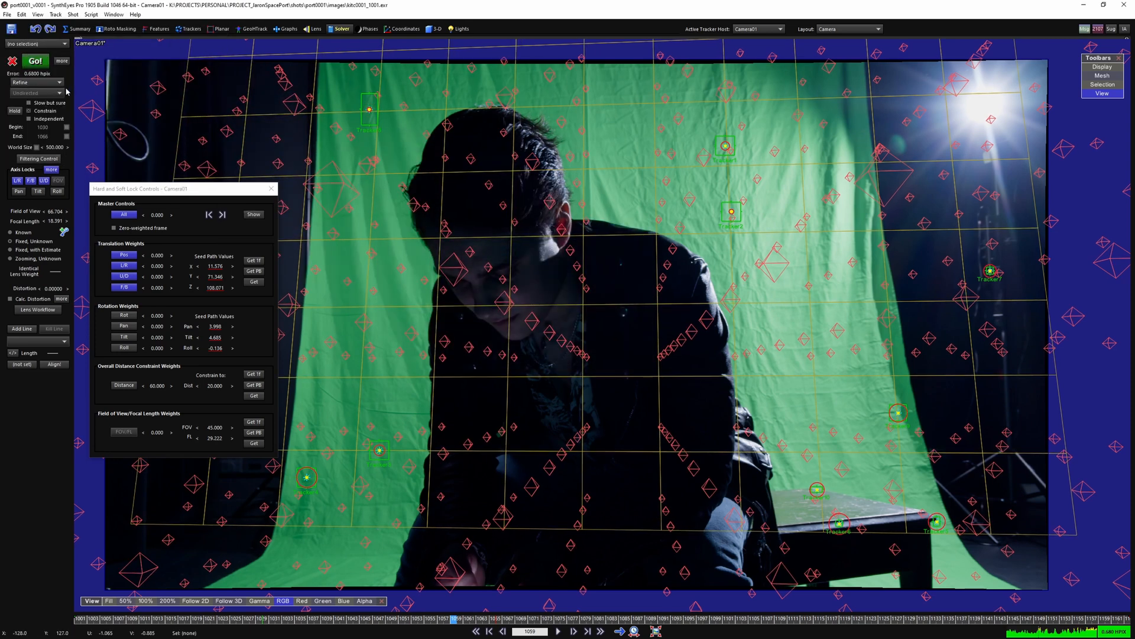
Undo and redo the locked solve to compare its error with the previous solution, leaving the locked solve applied
key(ctrl+y)
key(ctrl+z)
key(ctrl+y)
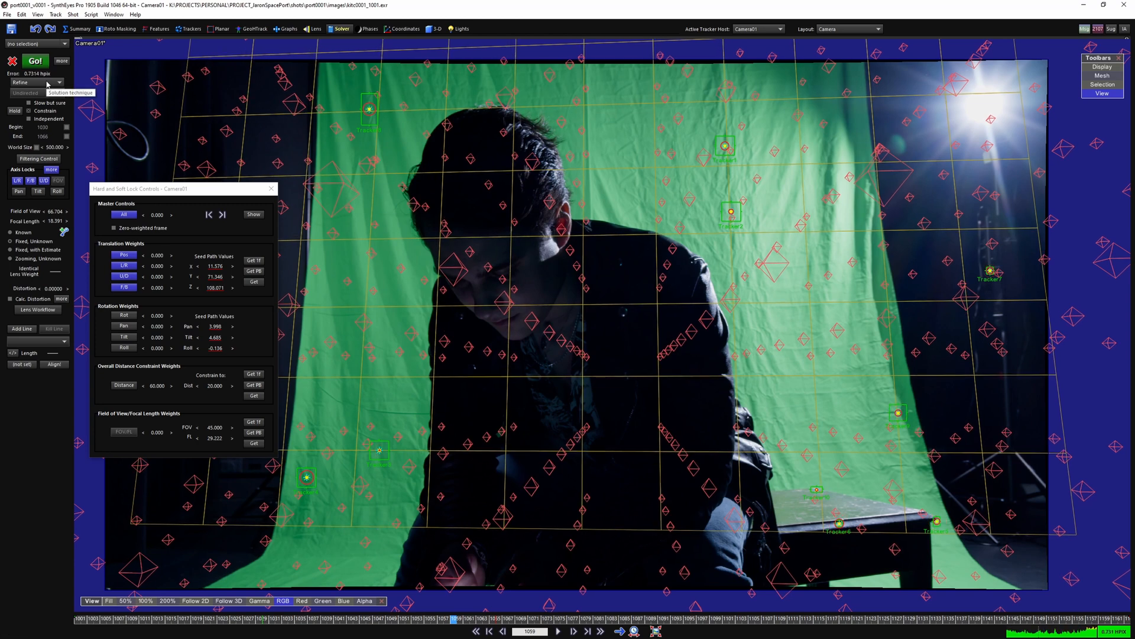
key(ctrl+z)
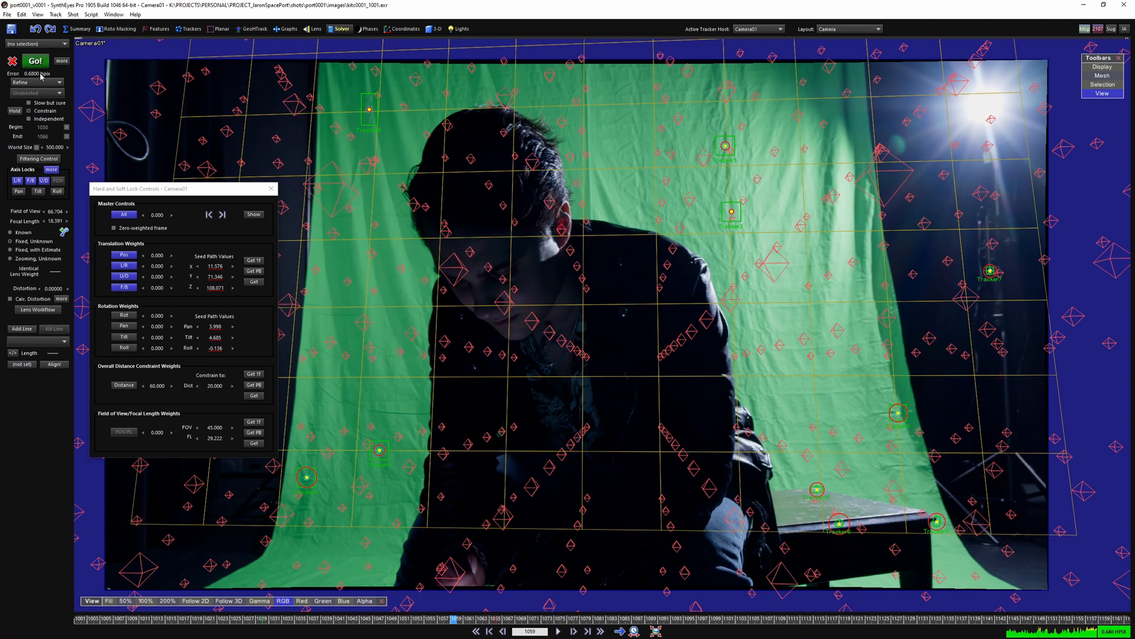
key(ctrl+y)
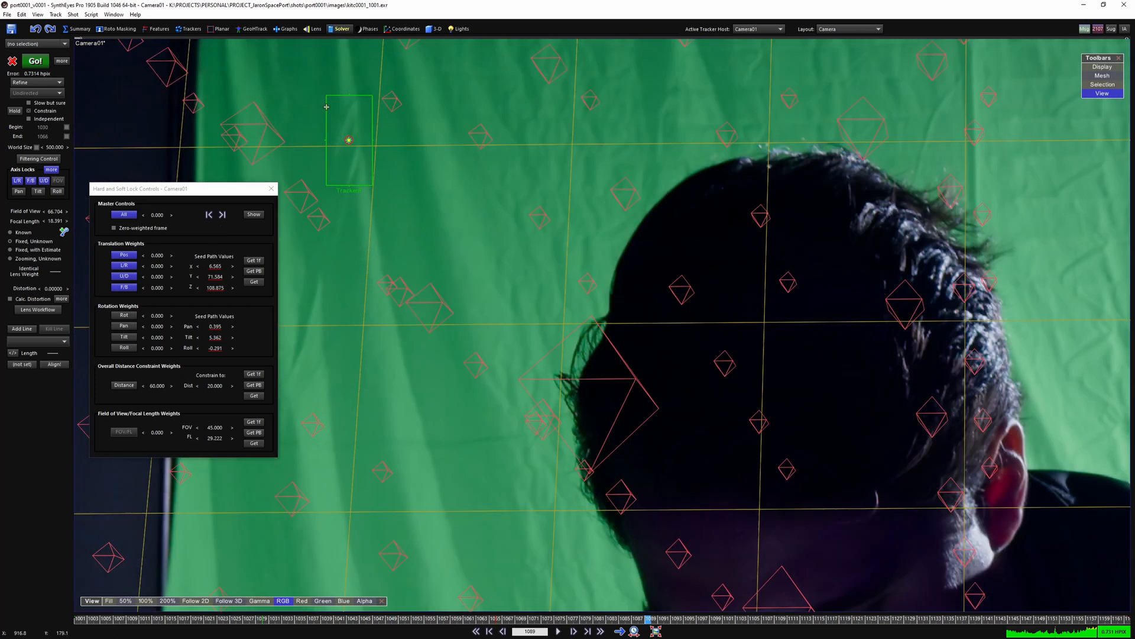
Inspect the tracker in the upper-left area of the green screen up close at frame 1089 for drift from its solved point
middle_drag(368, 168, 443, 236)
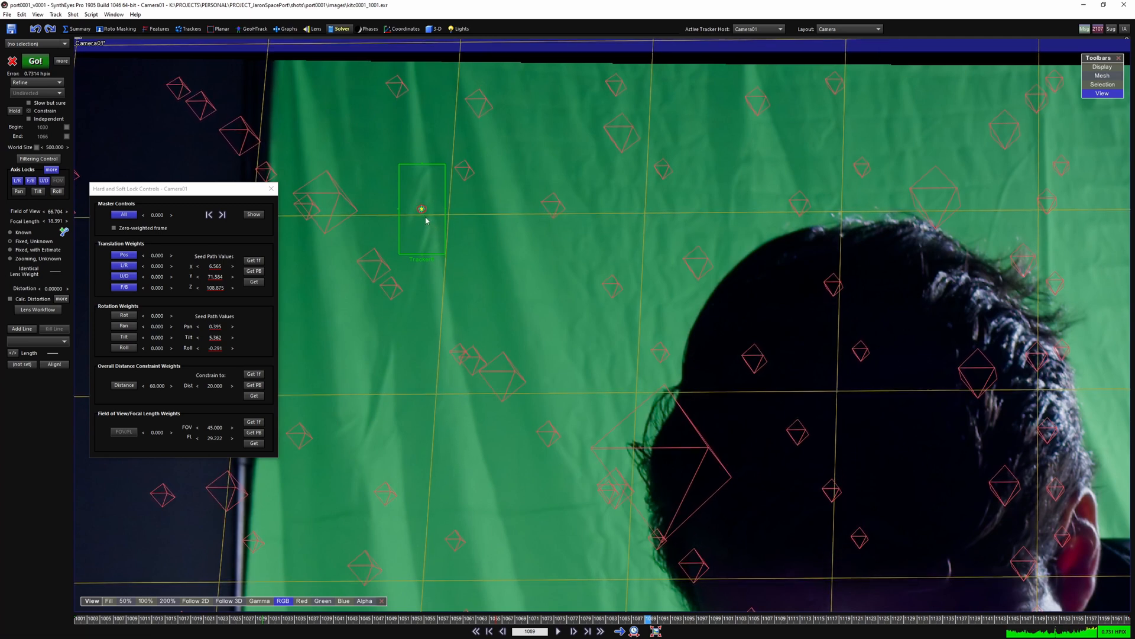
scroll(426, 220, up, 5)
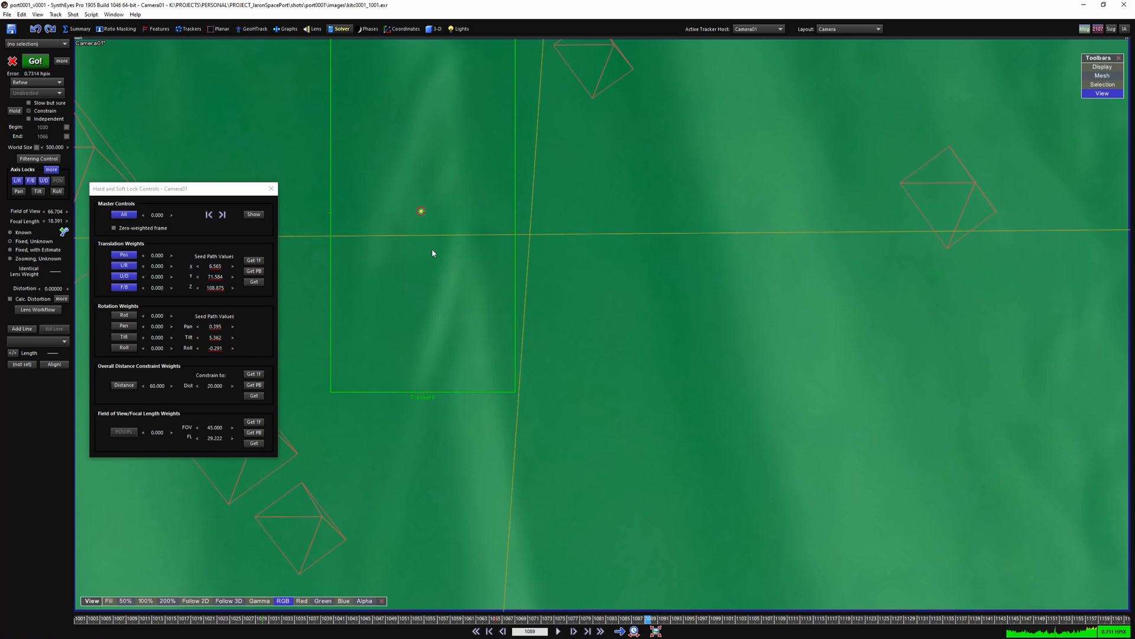
scroll(434, 260, down, 6)
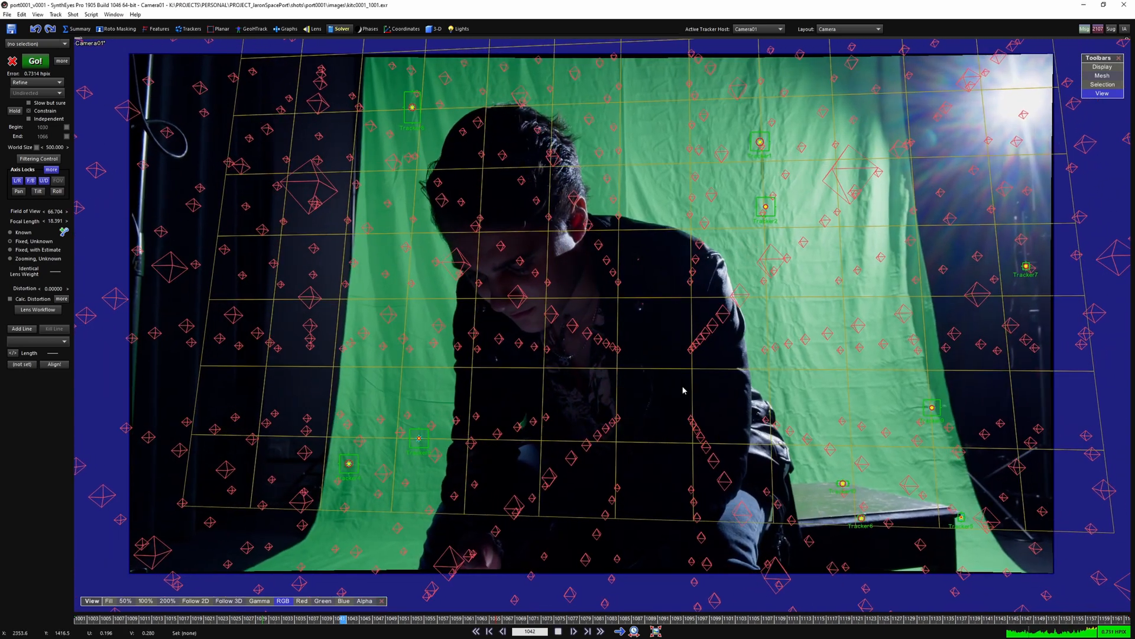
Open the path filtering controls, move them clear of the figure, and check the solved path's X, Y and Z curves in the Graph Editor
click(39, 159)
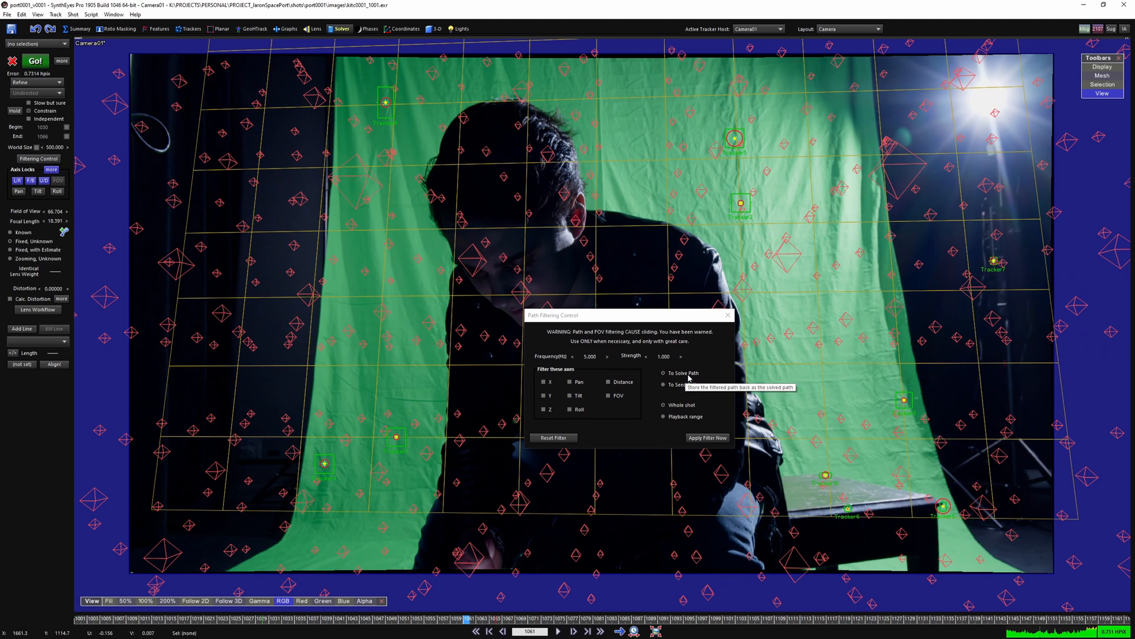
drag(615, 317, 797, 397)
key(F7)
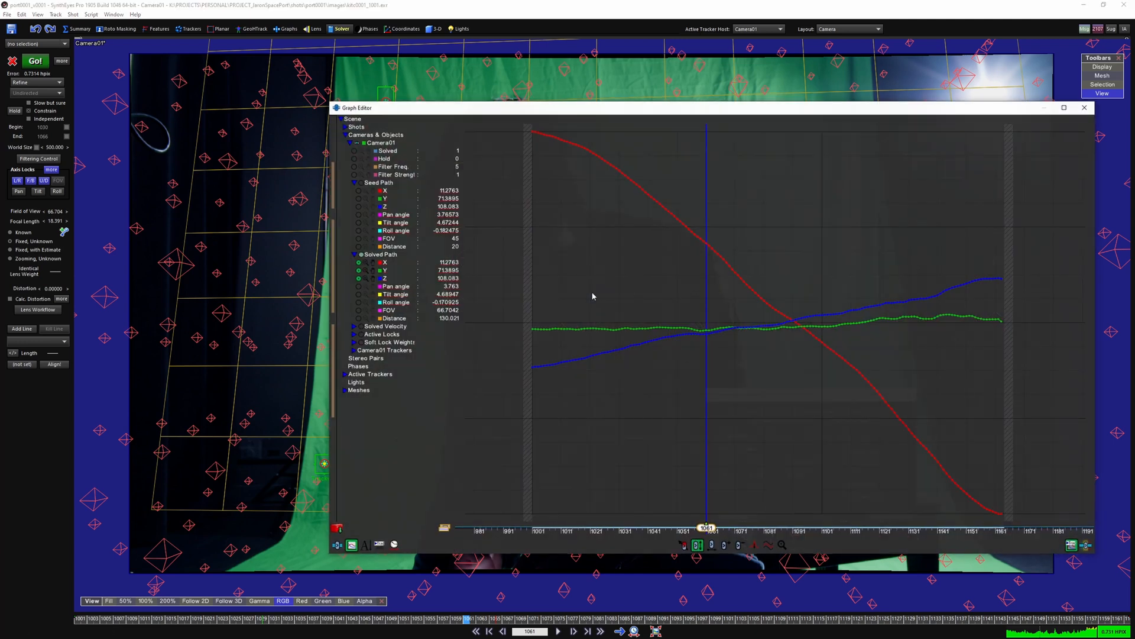
drag(523, 111, 307, 85)
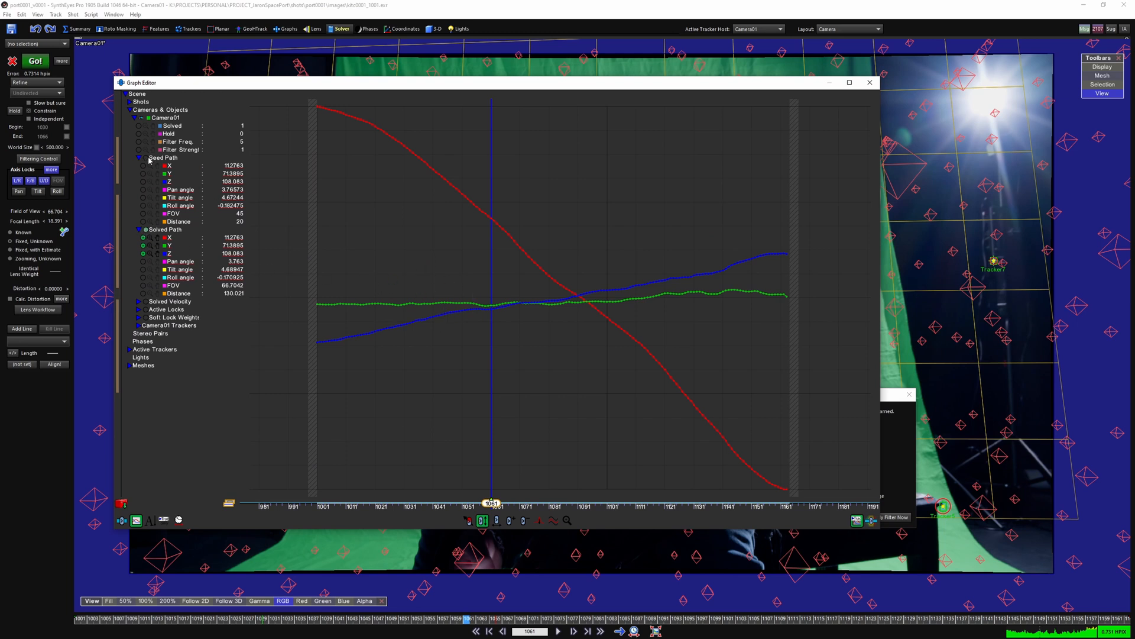
click(870, 82)
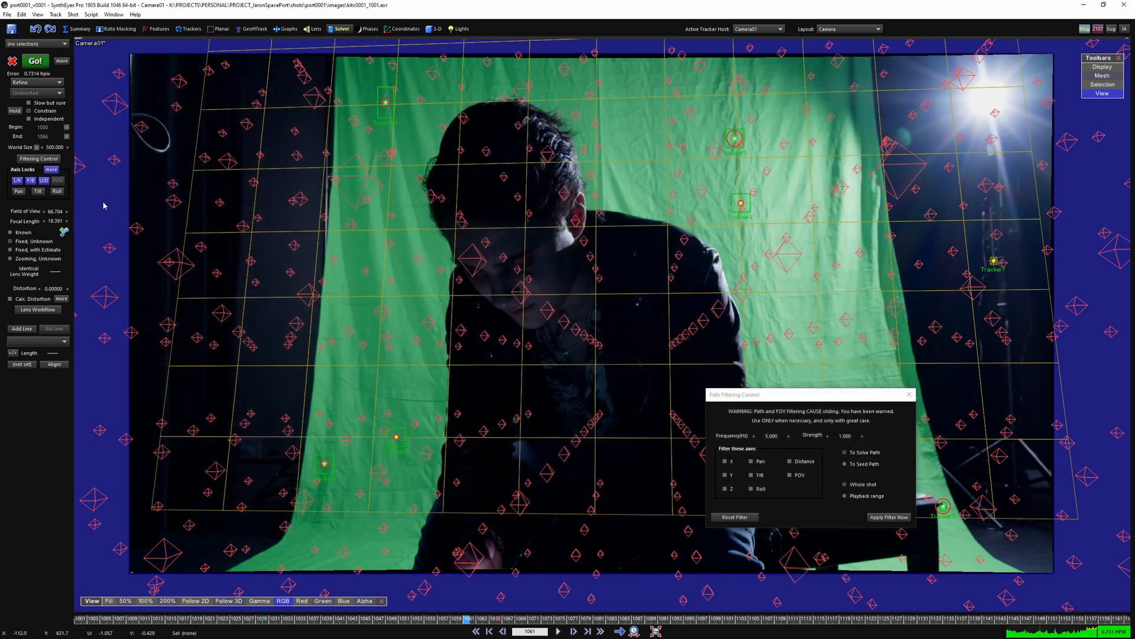
Direct the path filter to the seed path and check the camera's hard and soft lock settings
click(852, 466)
click(52, 169)
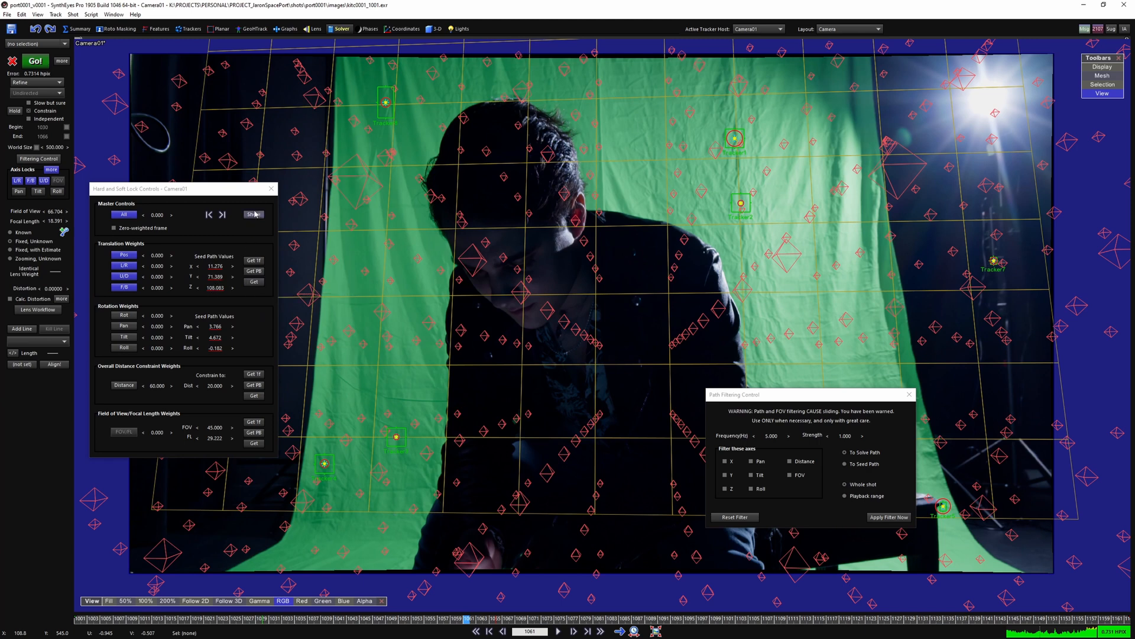
click(271, 188)
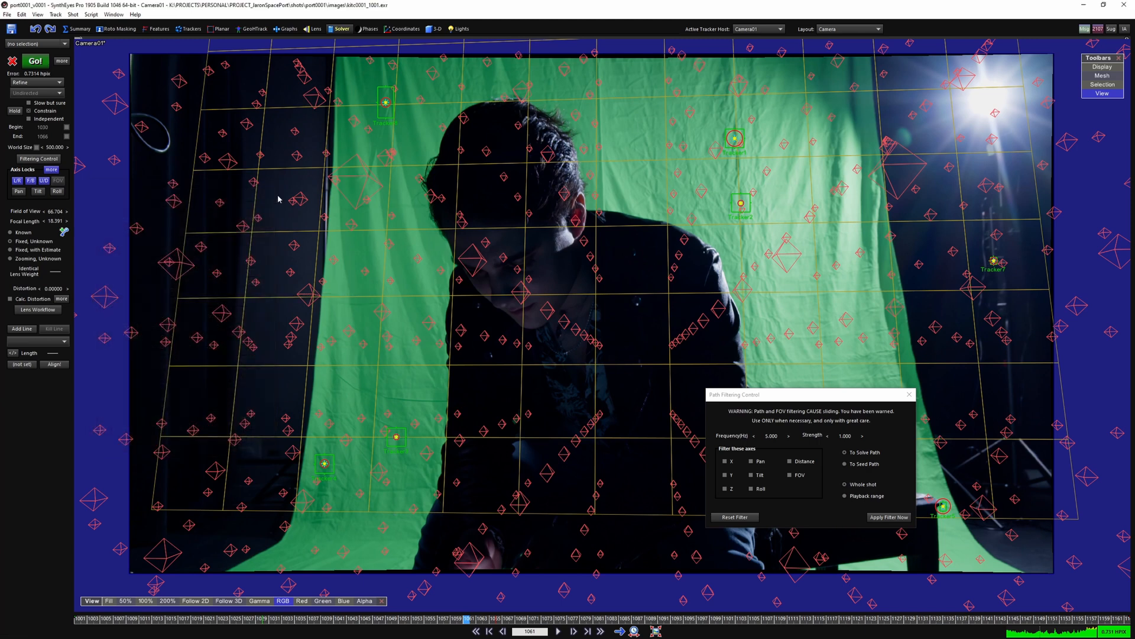
Display only the seed path's X, Y and Z curves in the Graph Editor, with the solved path curves hidden
key(F7)
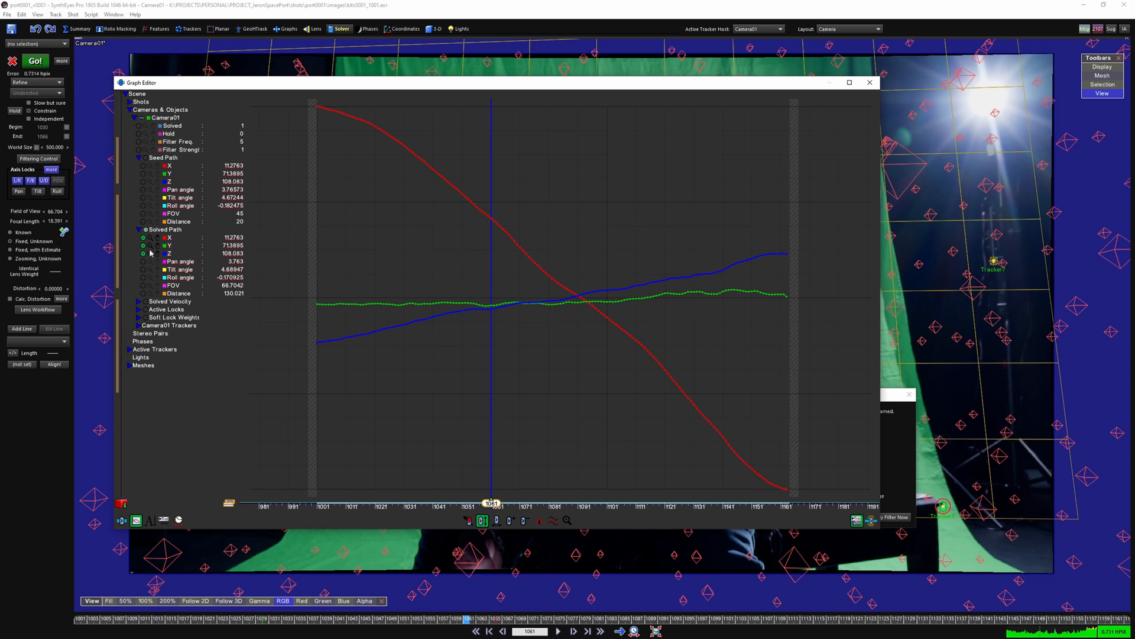
click(146, 230)
click(147, 158)
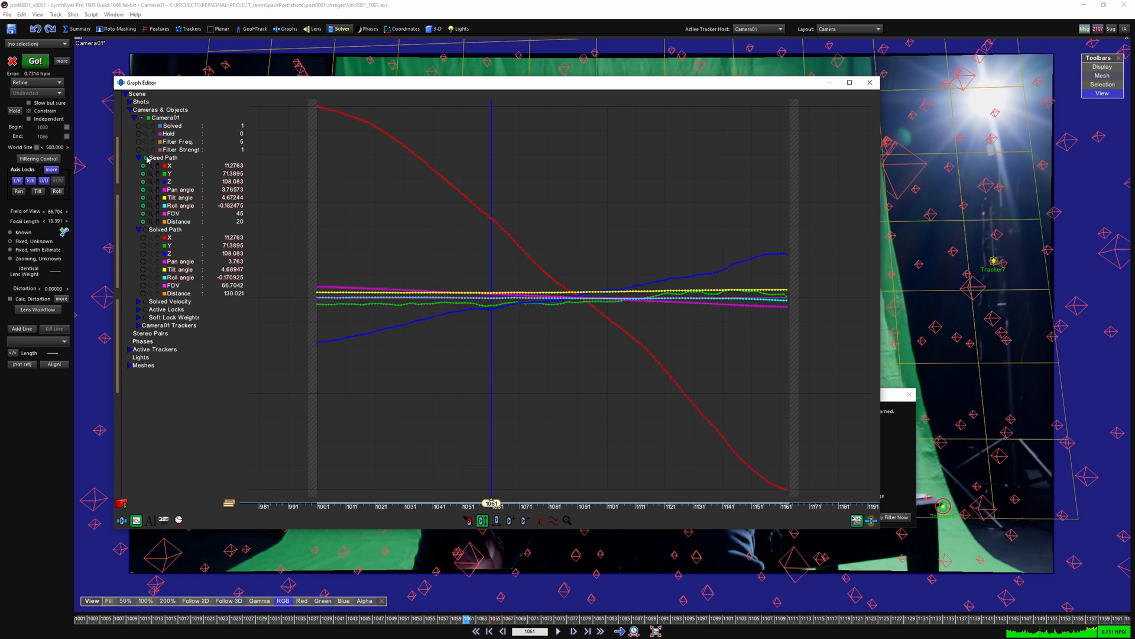
click(146, 158)
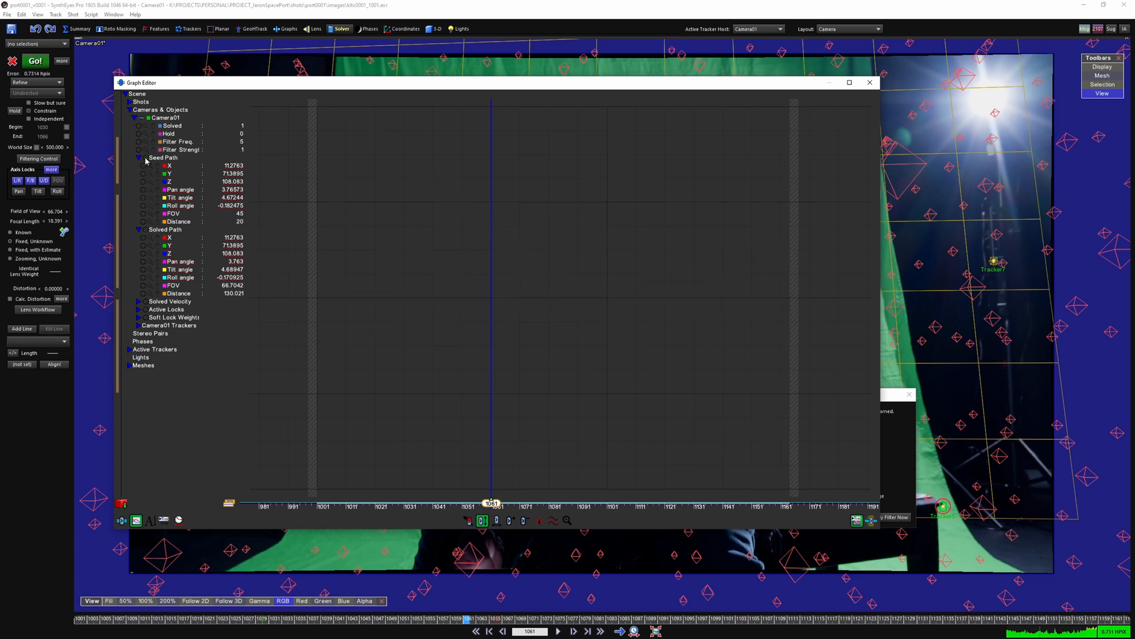
click(143, 165)
click(143, 173)
click(143, 181)
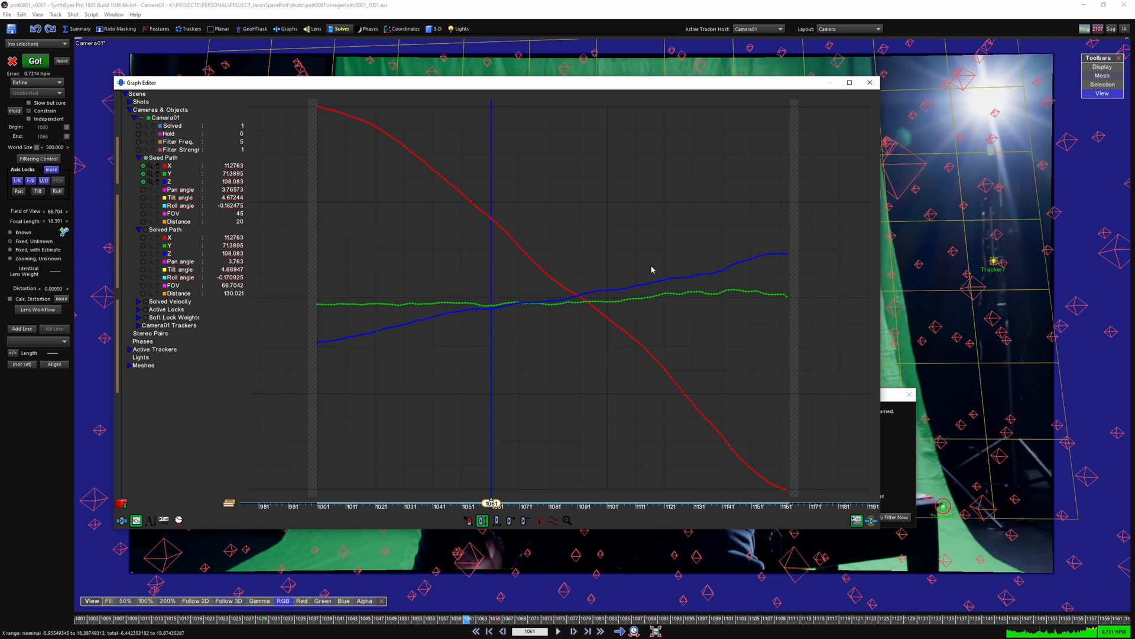
Delete the stray key at the end of the seed path's Y curve, at frame 1163, and leave the key deletion mode
scroll(651, 270, up, 2)
middle_drag(627, 281, 510, 330)
scroll(715, 266, up, 3)
middle_drag(680, 295, 621, 345)
scroll(676, 287, up, 1)
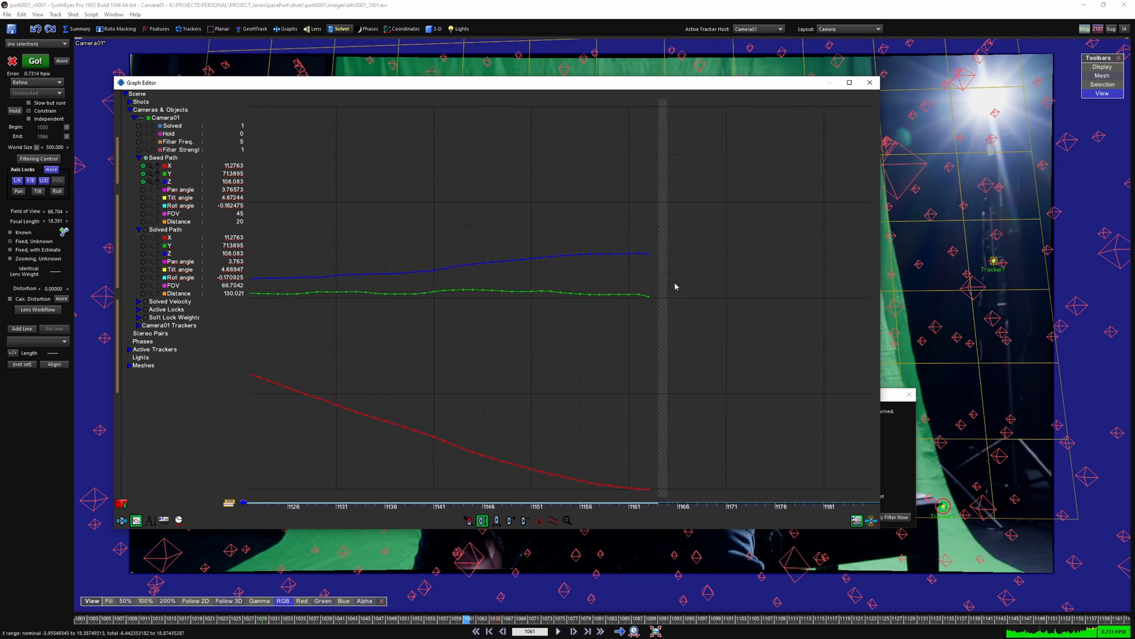
scroll(632, 320, down, 2)
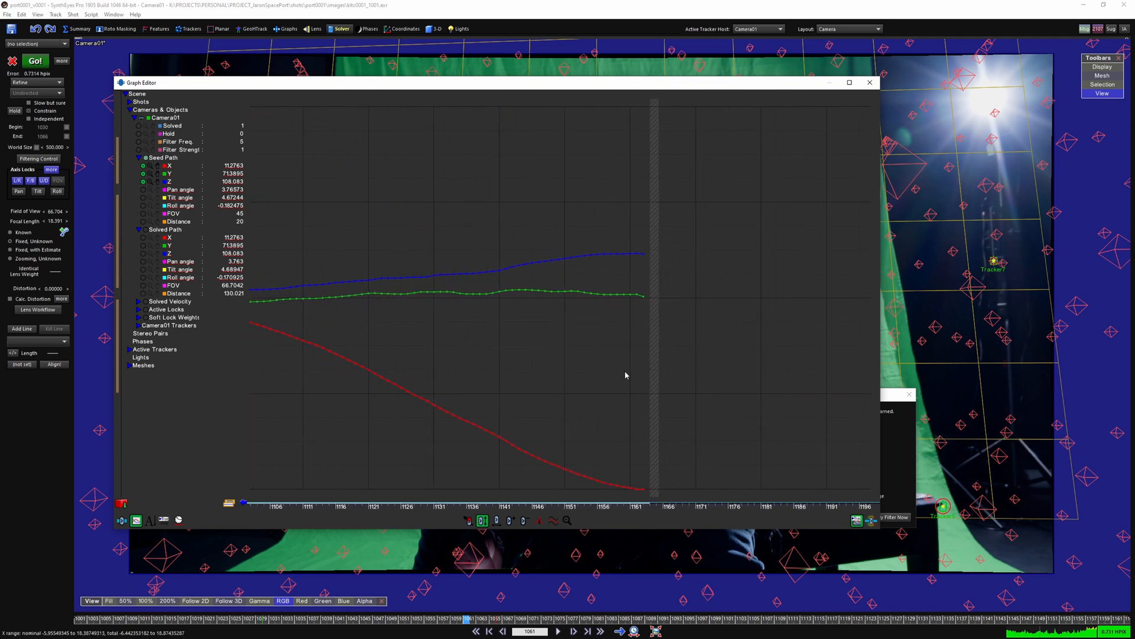
scroll(629, 323, up, 2)
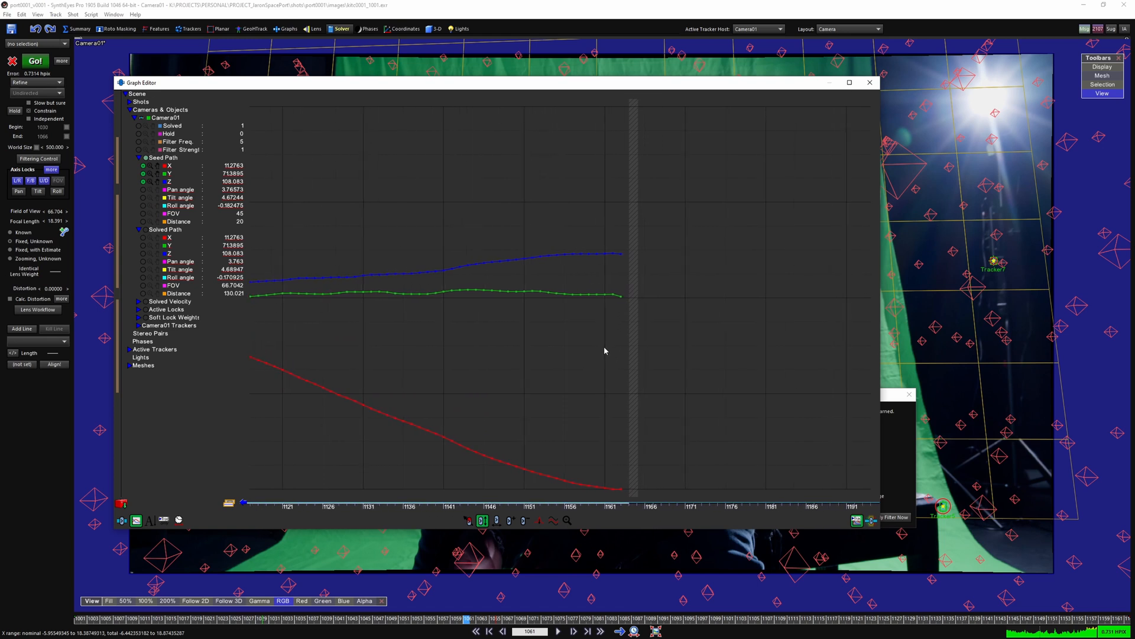
middle_drag(601, 301, 669, 254)
scroll(666, 237, down, 3)
middle_drag(661, 216, 556, 302)
scroll(554, 308, up, 2)
scroll(591, 328, up, 1)
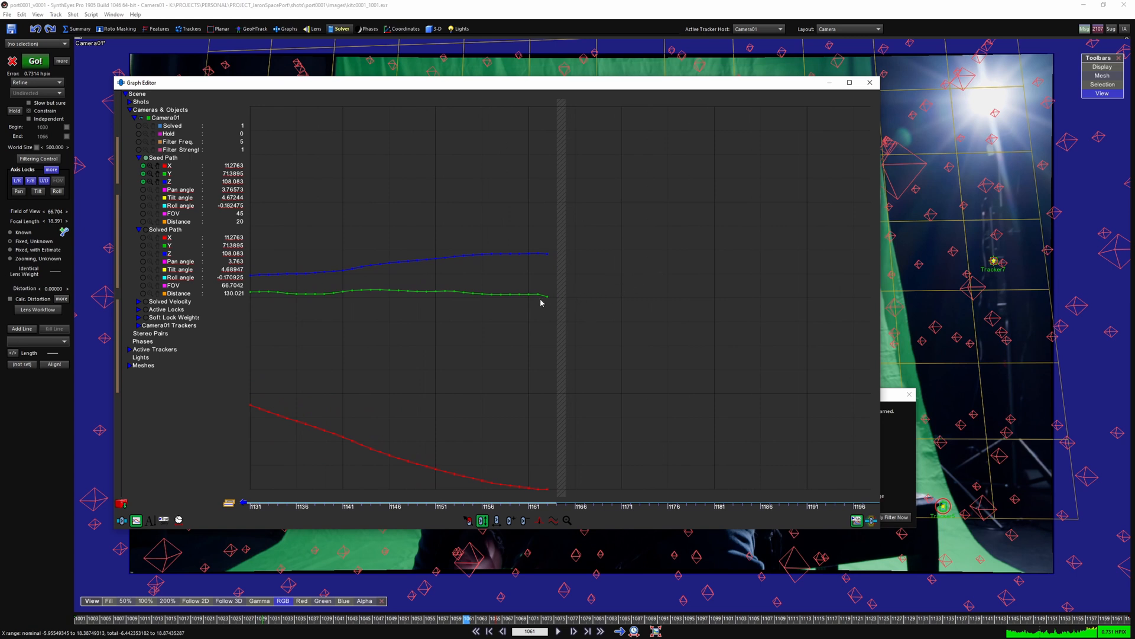
scroll(540, 327, down, 1)
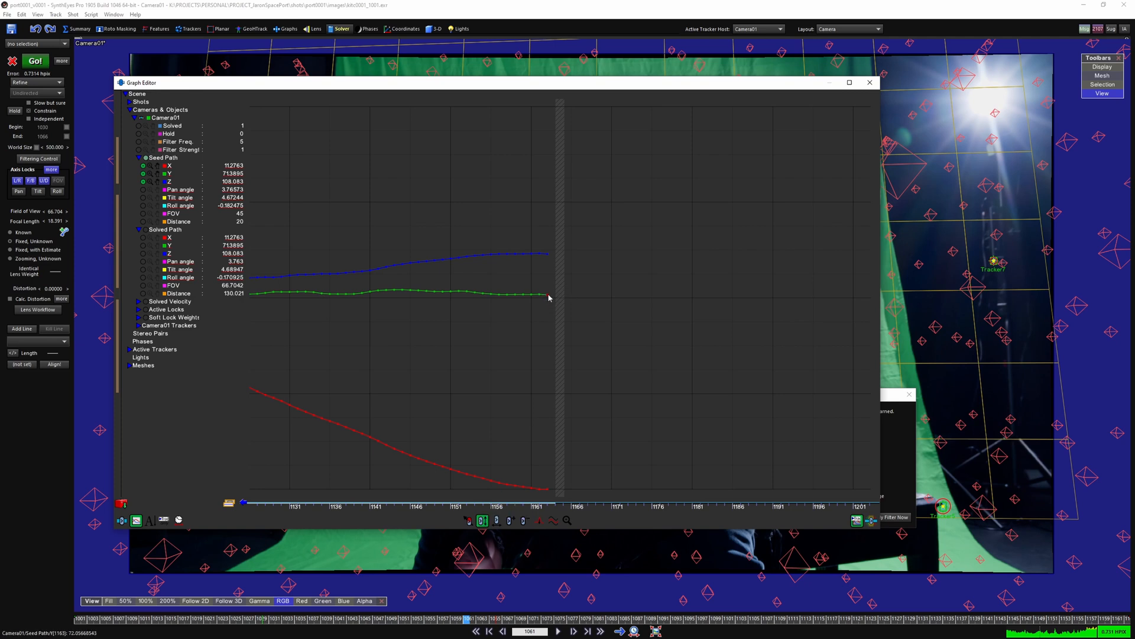
click(524, 520)
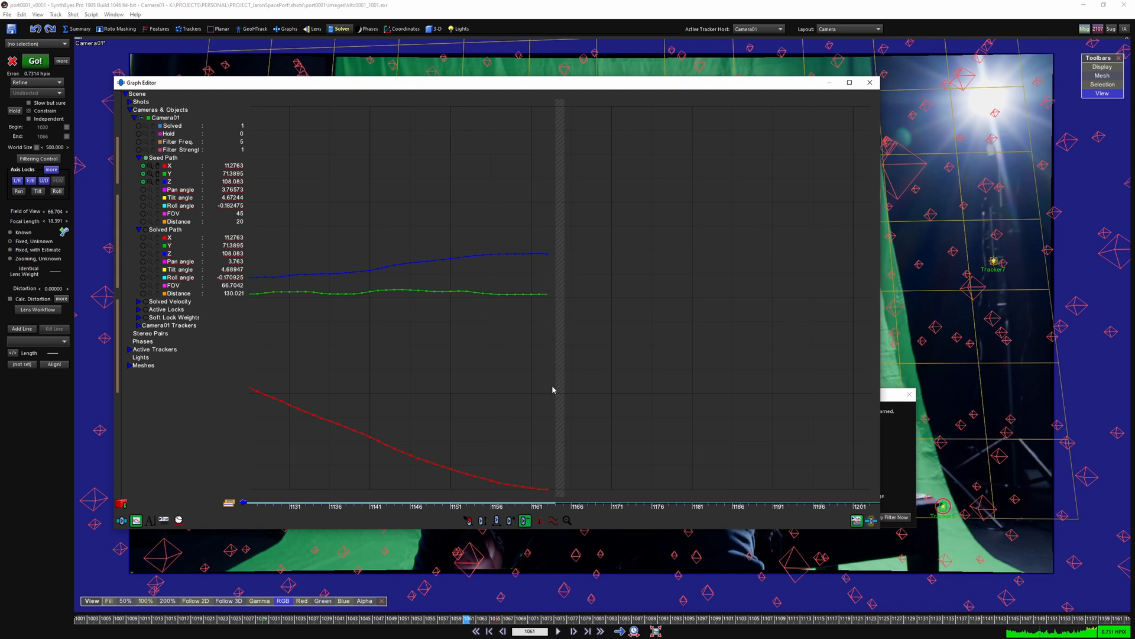
click(482, 521)
Examine the beginning and full length of the seed path's position curves for other stray keys, and close the Graph Editor
middle_drag(558, 380, 803, 380)
scroll(802, 380, down, 5)
middle_drag(459, 381, 615, 355)
scroll(615, 355, down, 1)
middle_drag(400, 329, 492, 307)
scroll(378, 133, down, 1)
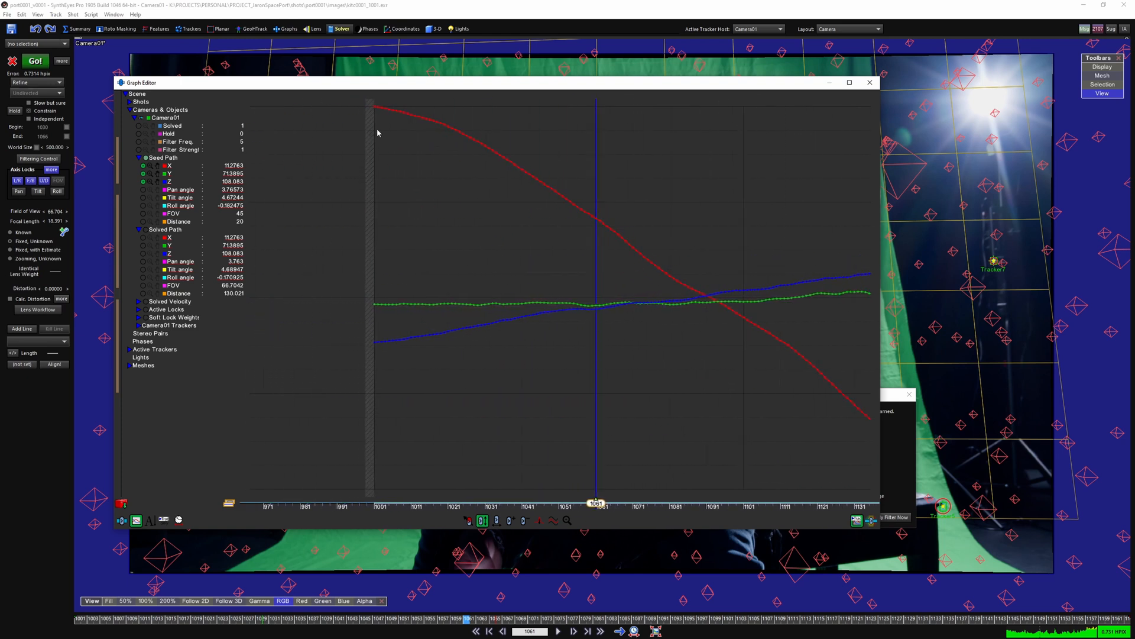
scroll(419, 260, down, 2)
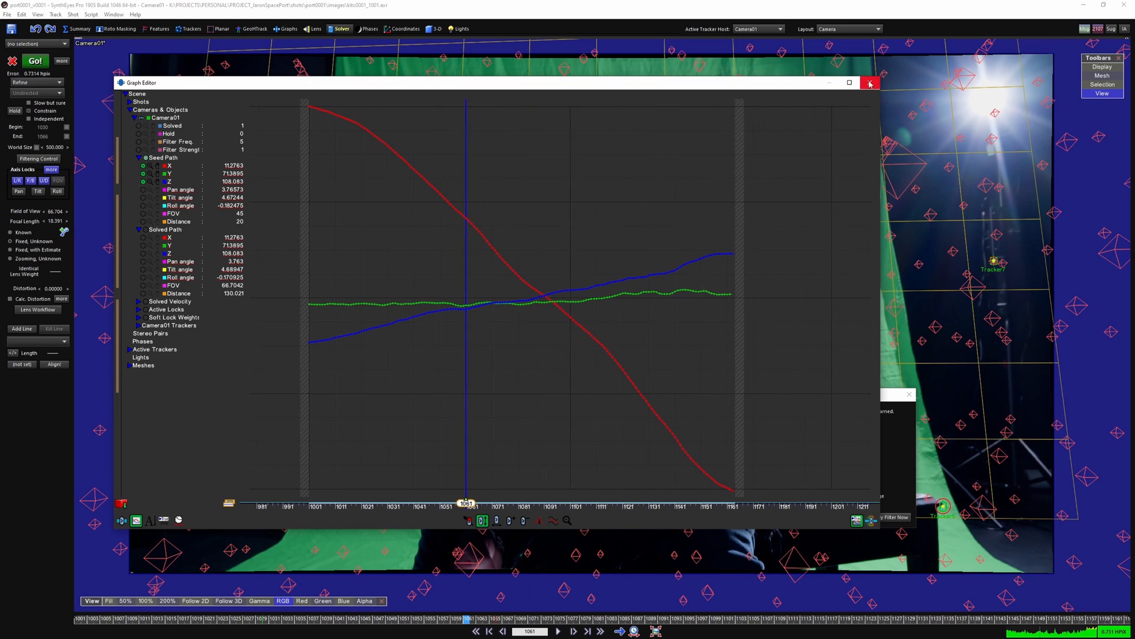
click(870, 83)
Solve the scene again in Refine mode, accept the solution, and scrub from the middle to the end of the shot
click(35, 61)
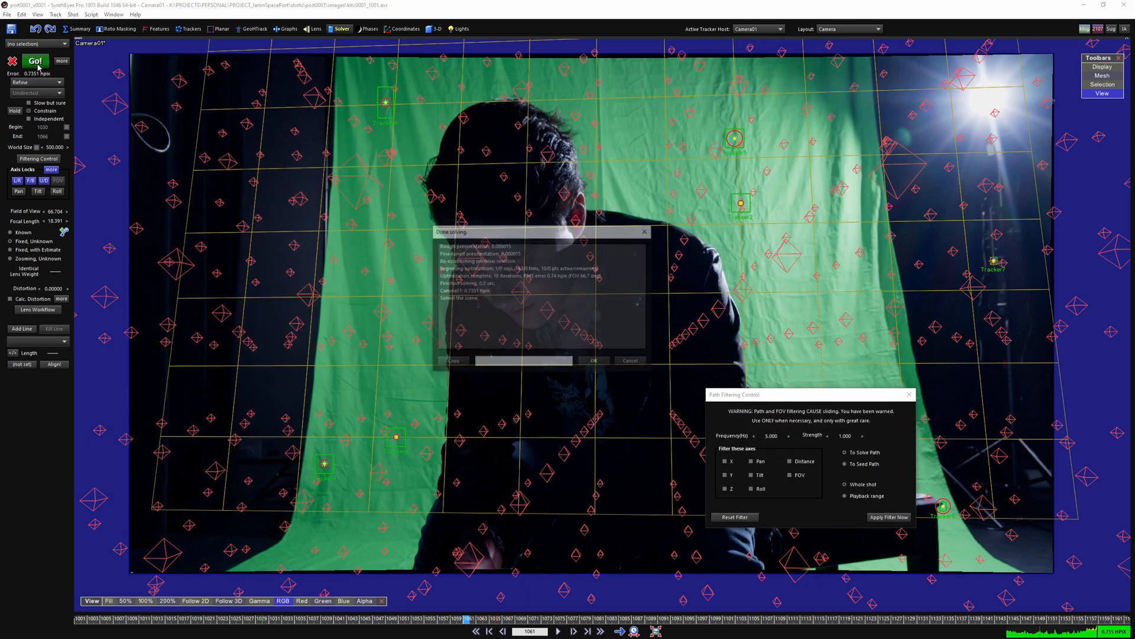
click(593, 365)
drag(642, 618, 1129, 628)
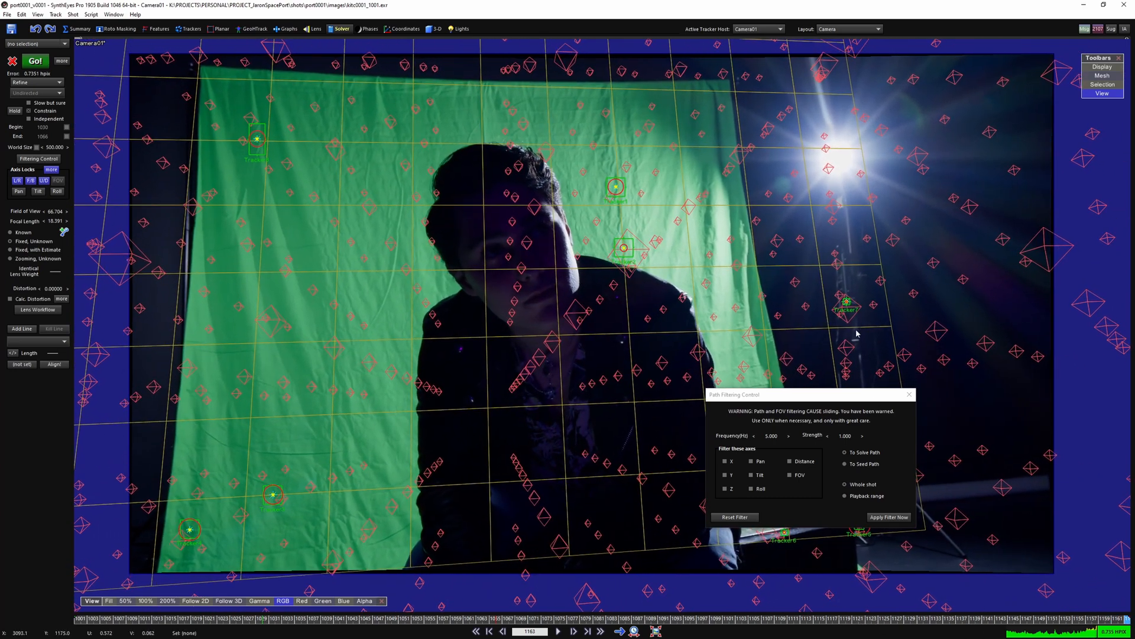